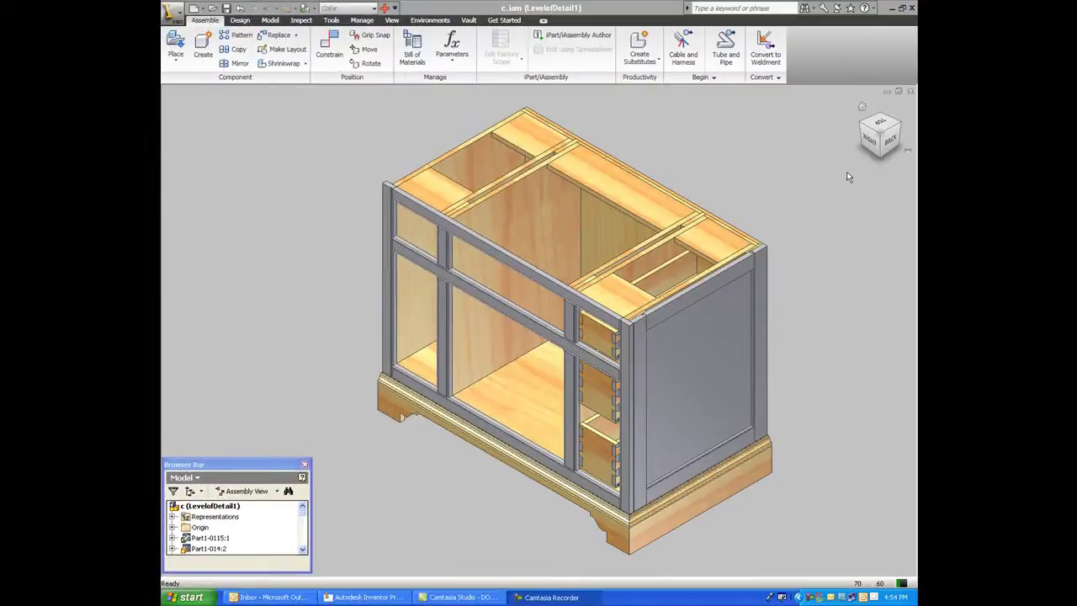
Check the cabinet in Right, Back and Top views, return Home, and pan it lower right.
{"action": "left_click", "coordinate": [871, 143]}
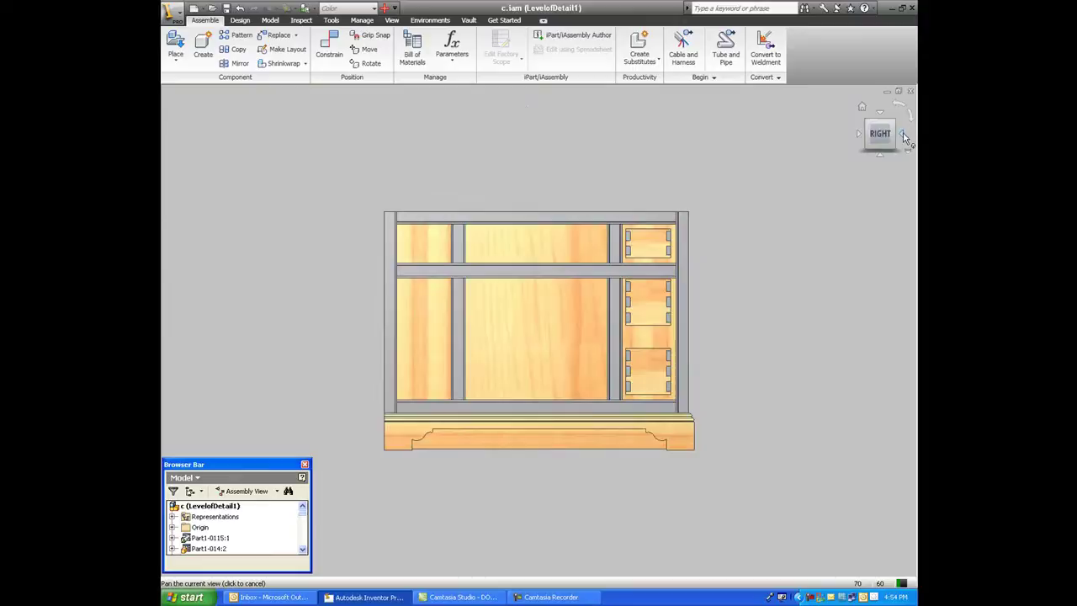
{"action": "left_click", "coordinate": [903, 134]}
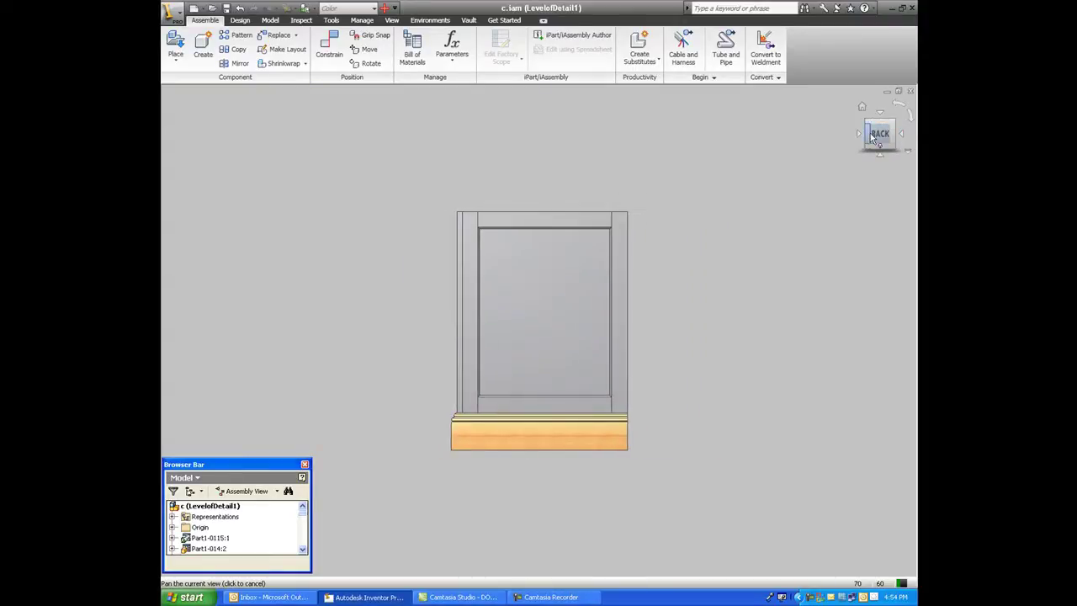
{"action": "left_click", "coordinate": [860, 133]}
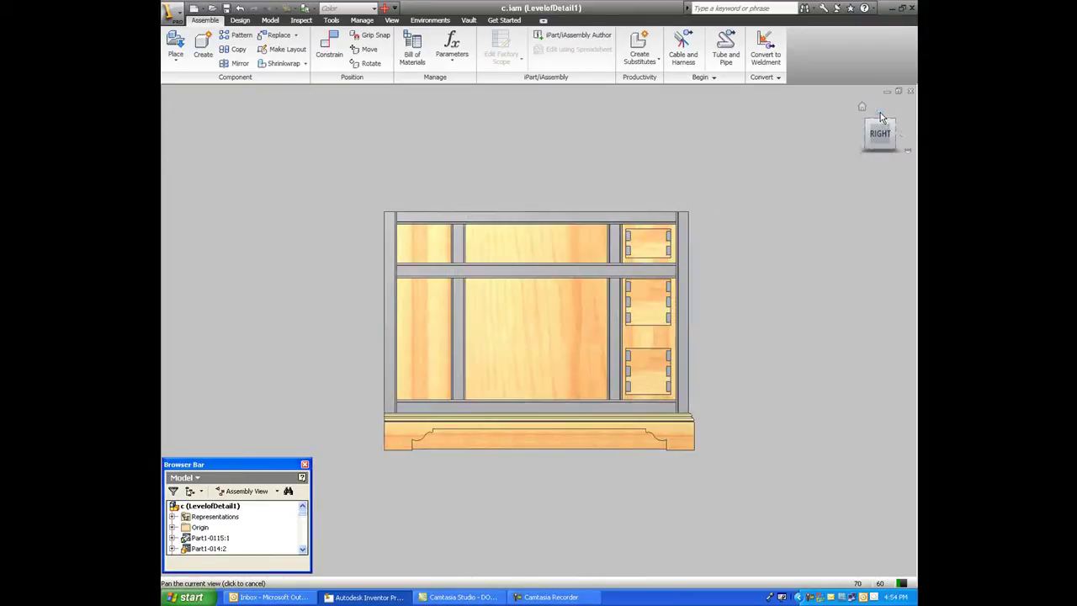
{"action": "left_click", "coordinate": [879, 115]}
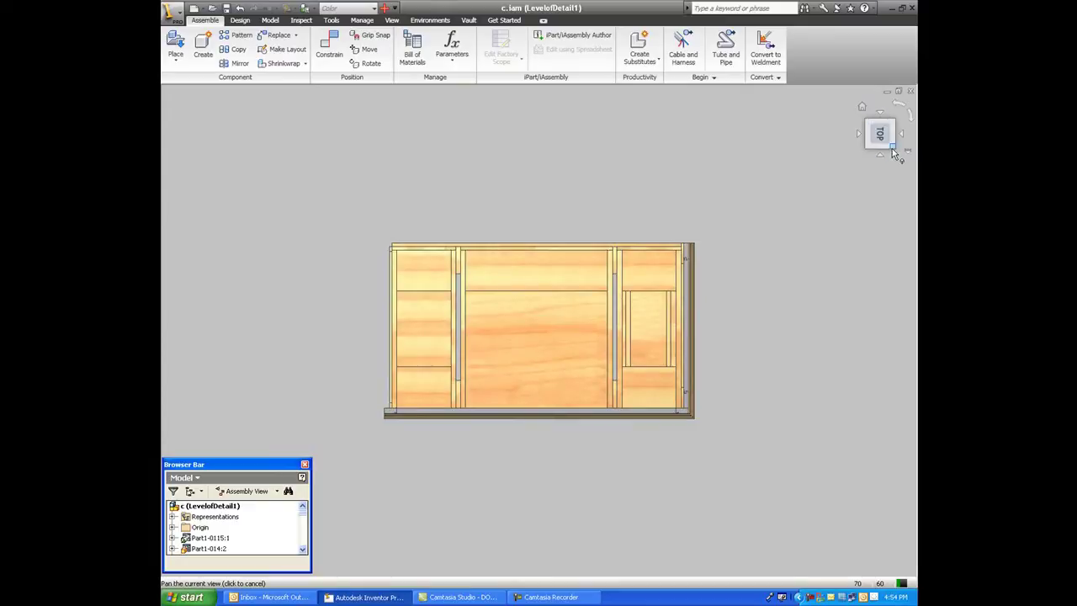
{"action": "left_click", "coordinate": [862, 108]}
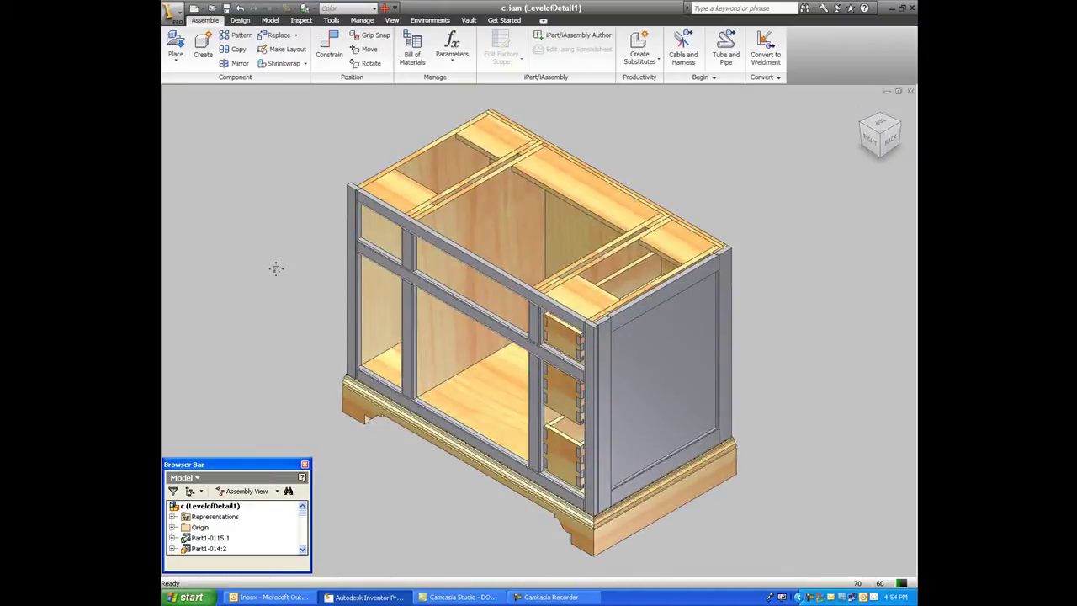
{"action": "left_click_drag", "start_coordinate": [276, 269], "coordinate": [640, 399]}
Place a single Door component from the DOOR folder into the cabinet assembly.
{"action": "left_click", "coordinate": [175, 57]}
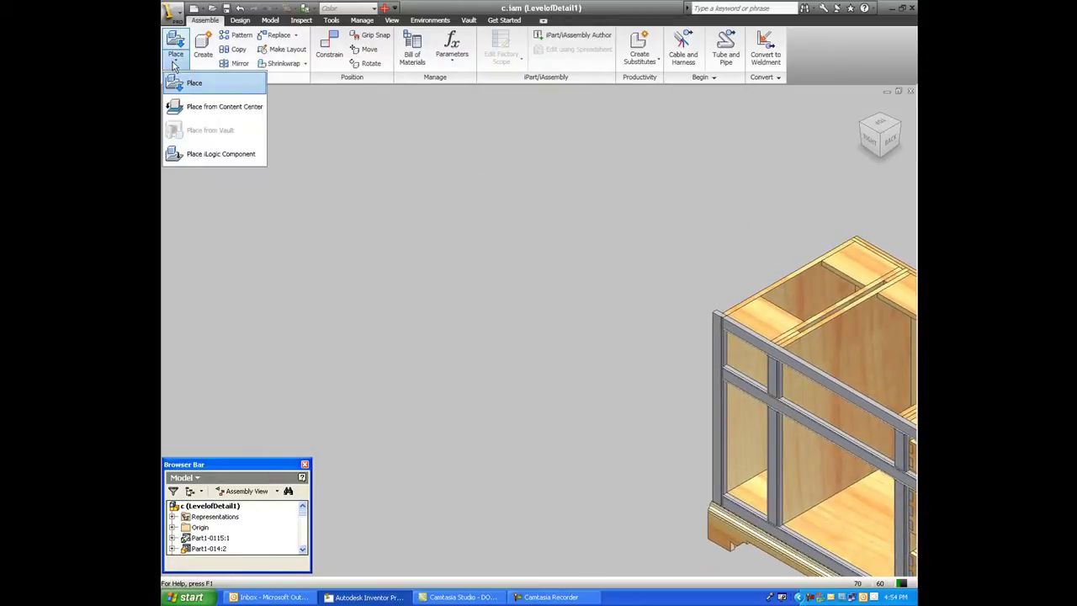
{"action": "left_click", "coordinate": [192, 85]}
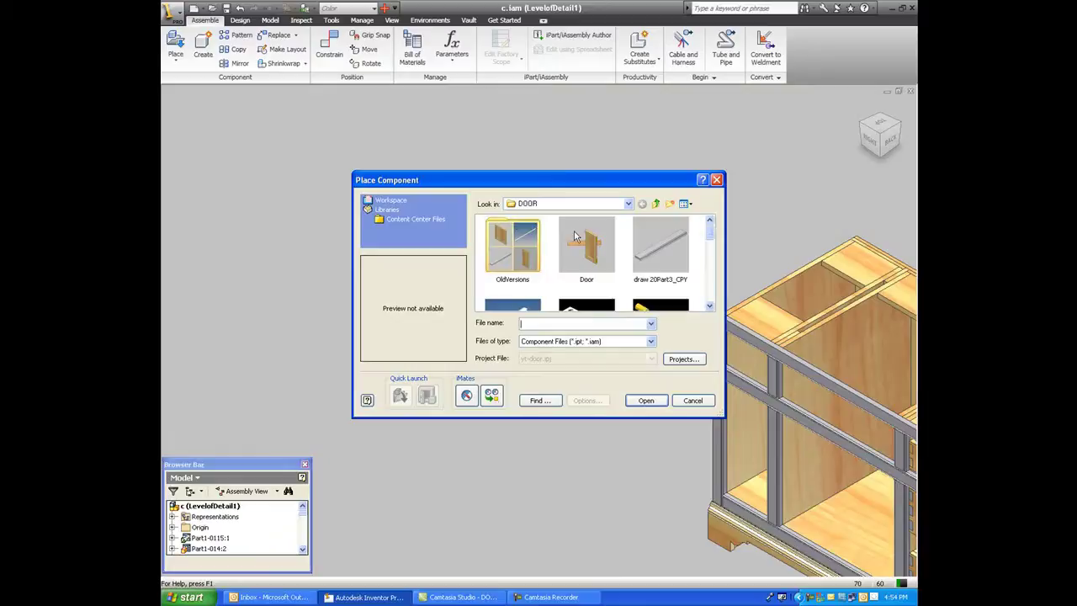
{"action": "double_click", "coordinate": [577, 239]}
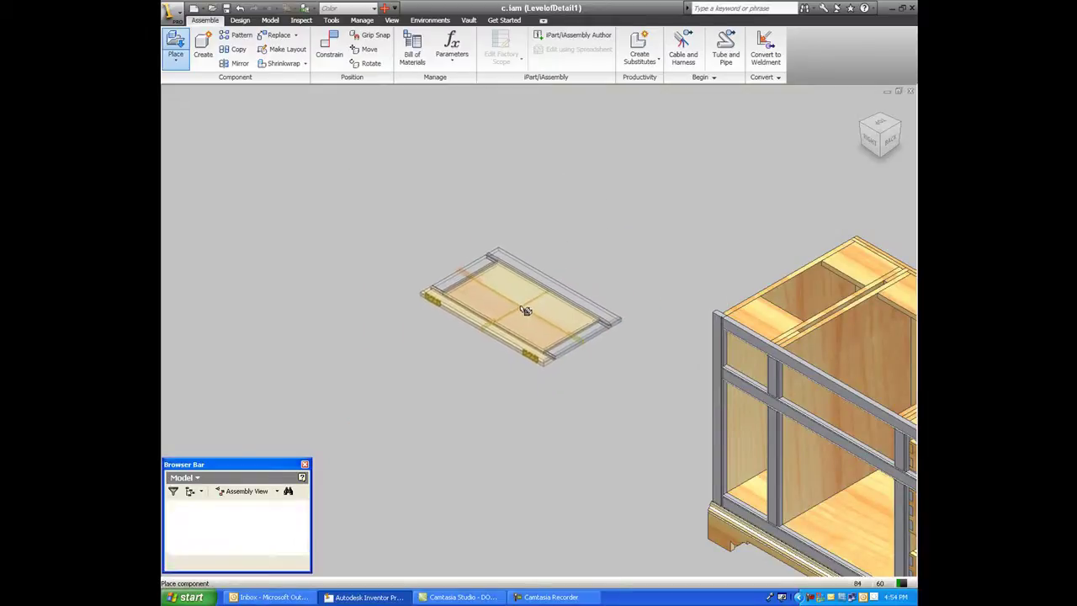
{"action": "left_click", "coordinate": [520, 306]}
{"action": "right_click", "coordinate": [463, 380]}
{"action": "left_click", "coordinate": [487, 385]}
Rotate the placed door to a new orientation and centre it in the view.
{"action": "left_click", "coordinate": [367, 64]}
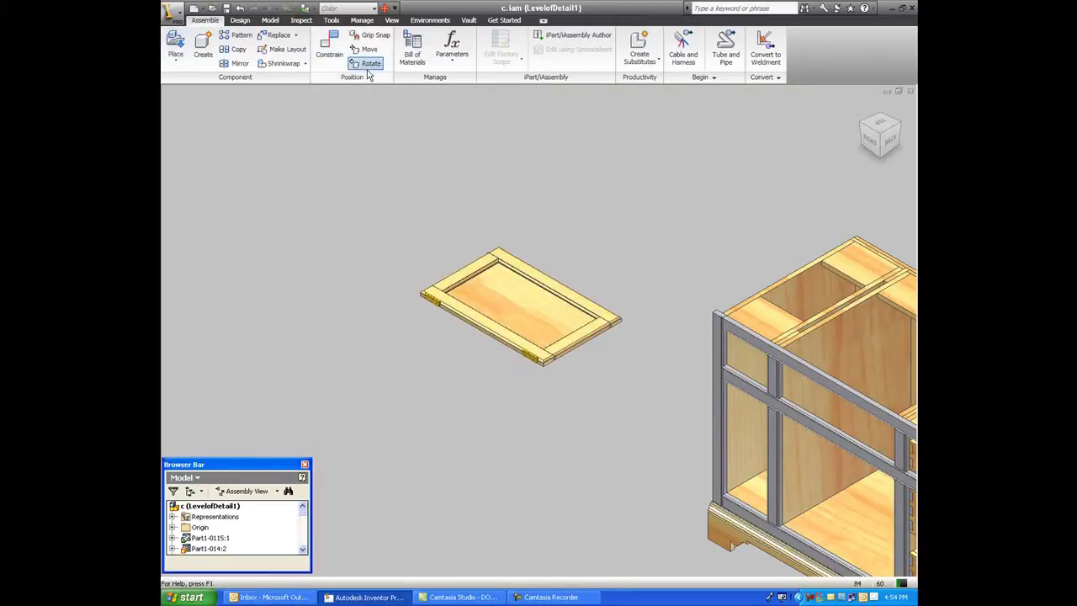
{"action": "left_click", "coordinate": [509, 291]}
{"action": "left_click_drag", "start_coordinate": [509, 306], "coordinate": [598, 349]}
{"action": "key", "text": "Escape"}
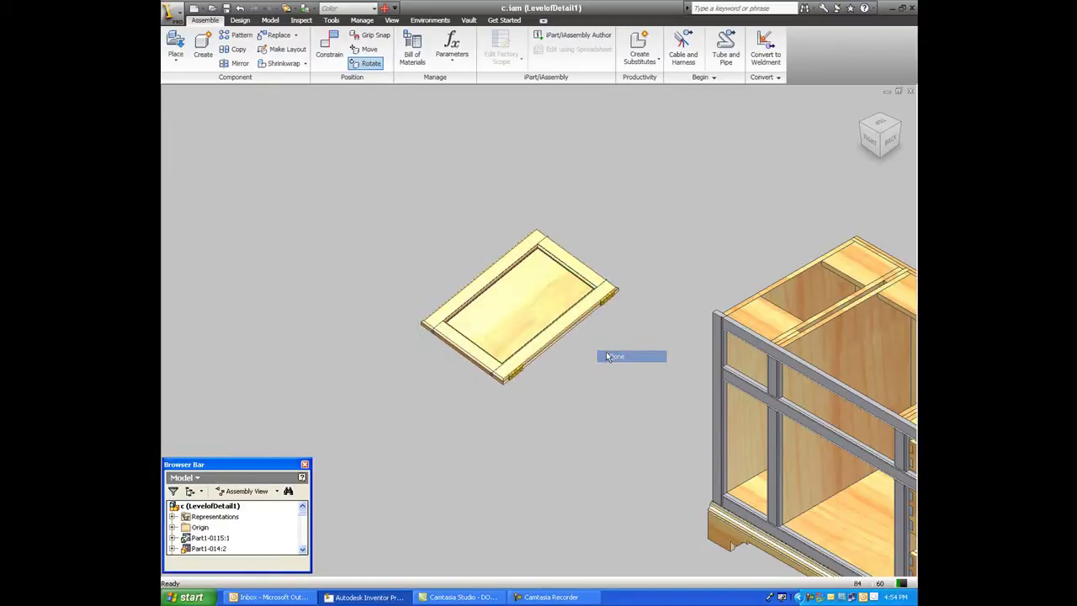
{"action": "scroll", "coordinate": [529, 371], "scroll_direction": "up", "scroll_amount": 3}
{"action": "middle_click_drag", "start_coordinate": [527, 370], "coordinate": [561, 414]}
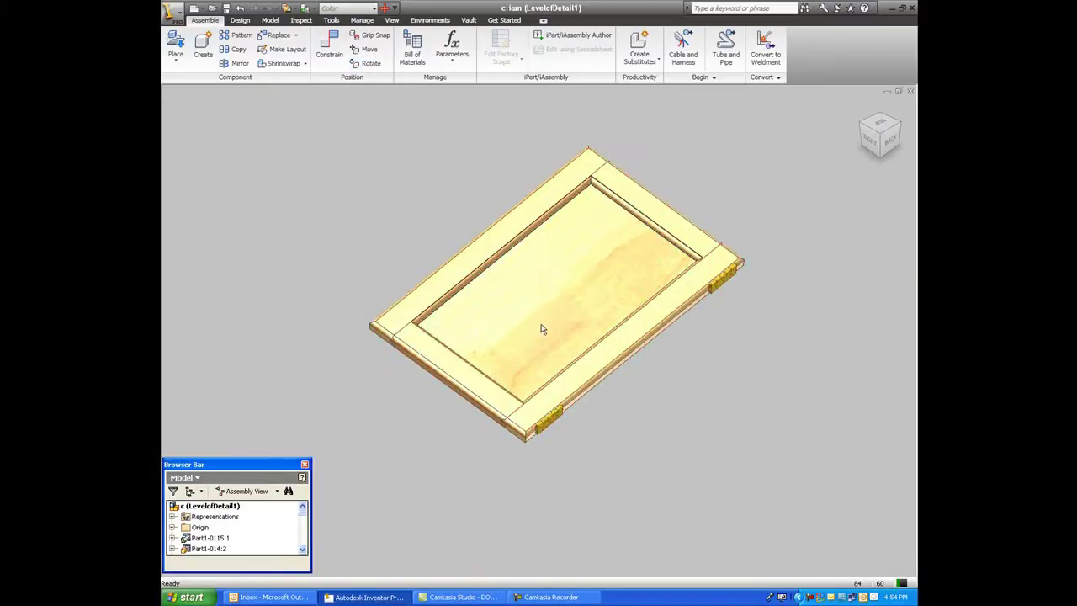
{"action": "middle_click_drag", "start_coordinate": [548, 317], "coordinate": [569, 356]}
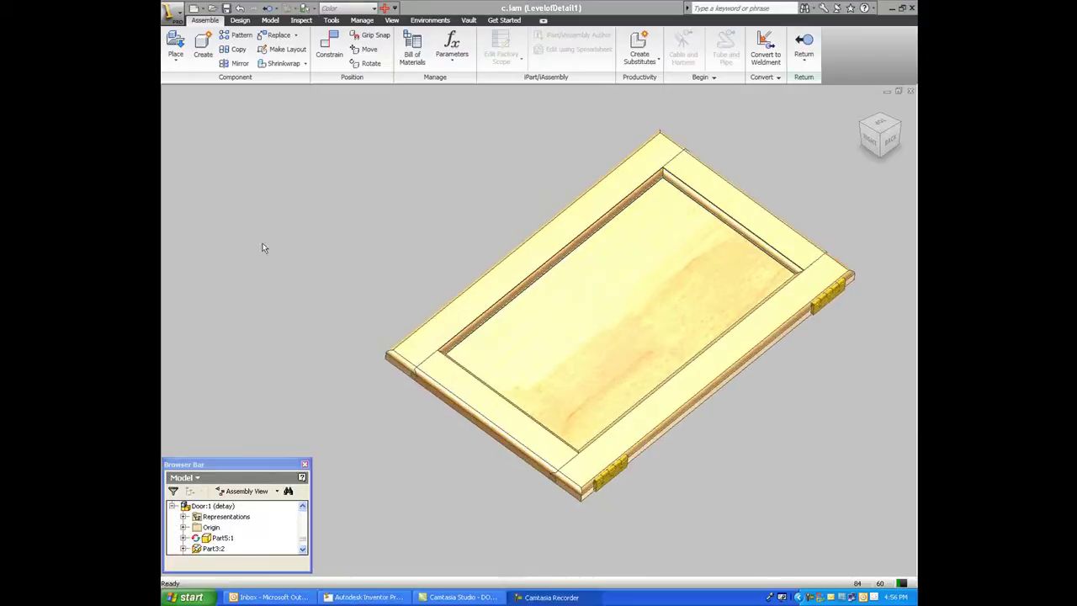
Drag the bottom rail off the door and rotate it to expose its edge profile, then return.
{"action": "left_click", "coordinate": [369, 48]}
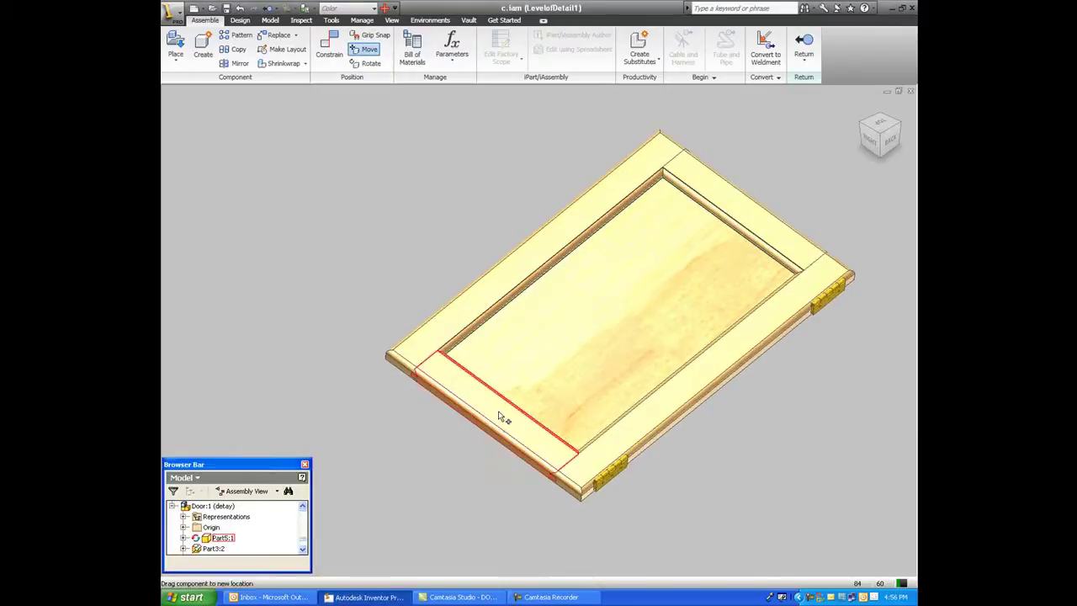
{"action": "left_click_drag", "start_coordinate": [502, 417], "coordinate": [447, 421]}
{"action": "left_click", "coordinate": [371, 63]}
{"action": "left_click", "coordinate": [436, 471]}
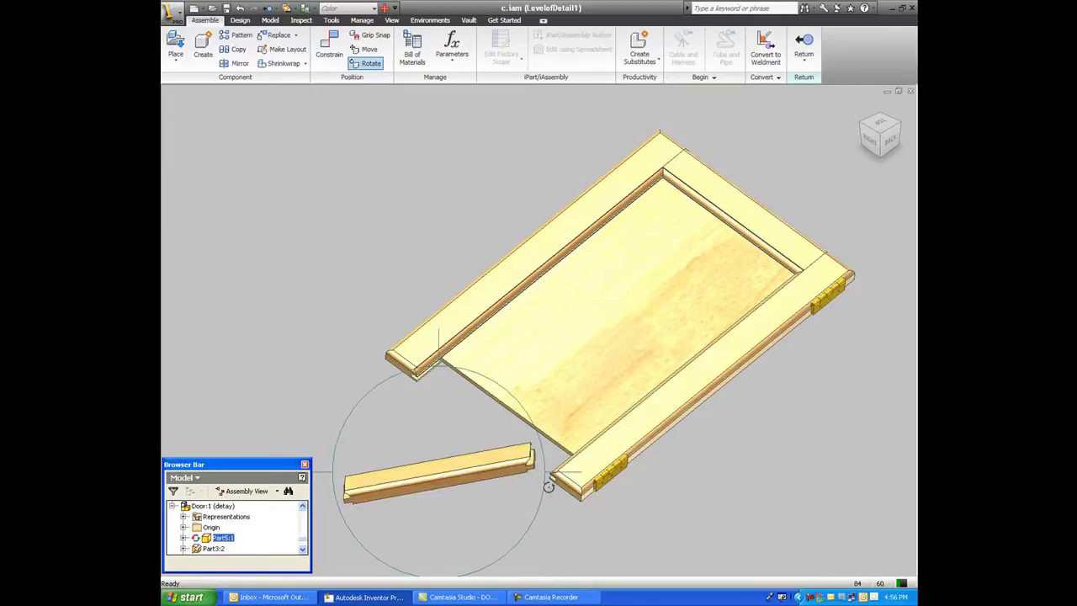
{"action": "right_click", "coordinate": [515, 492]}
{"action": "left_click", "coordinate": [523, 499]}
{"action": "scroll", "coordinate": [524, 483], "scroll_direction": "up", "scroll_amount": 5}
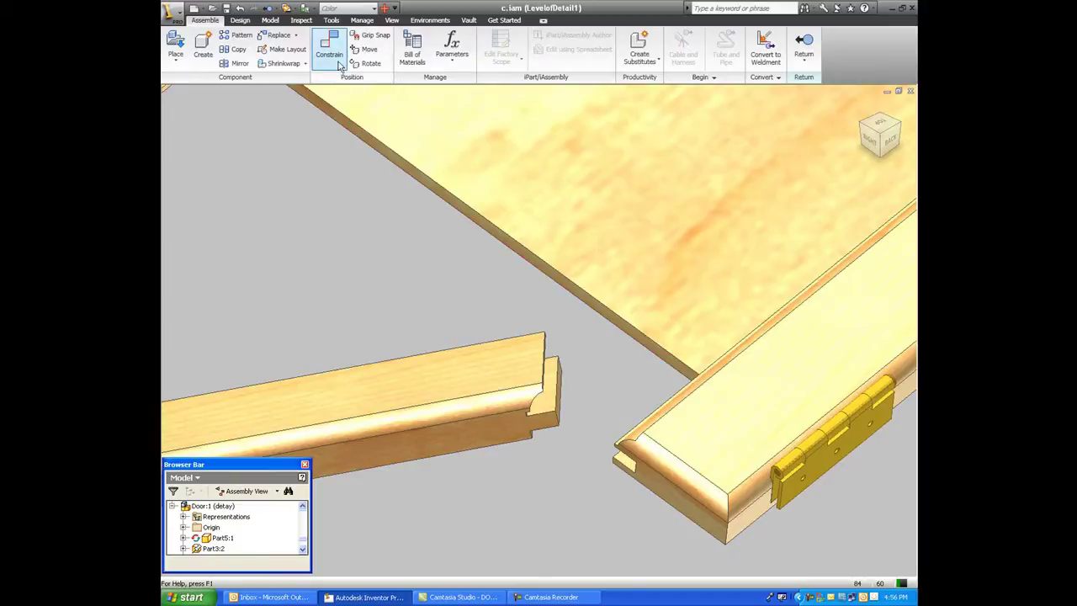
{"action": "left_click", "coordinate": [286, 9]}
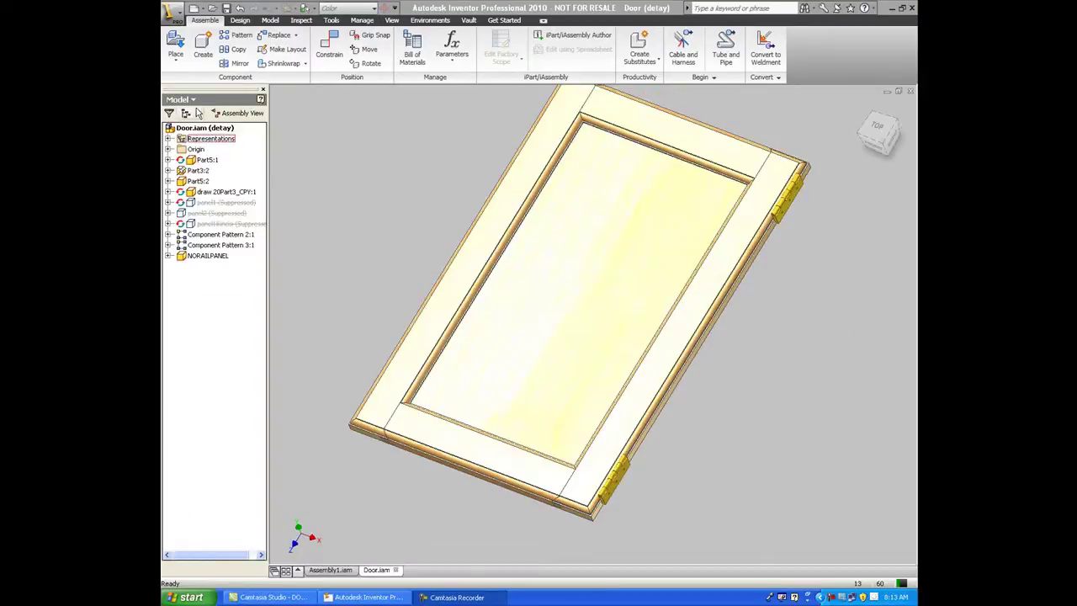
Switch the browser to iLogic and run the SON rule from its rule editor.
{"action": "left_click", "coordinate": [181, 100]}
{"action": "left_click", "coordinate": [188, 143]}
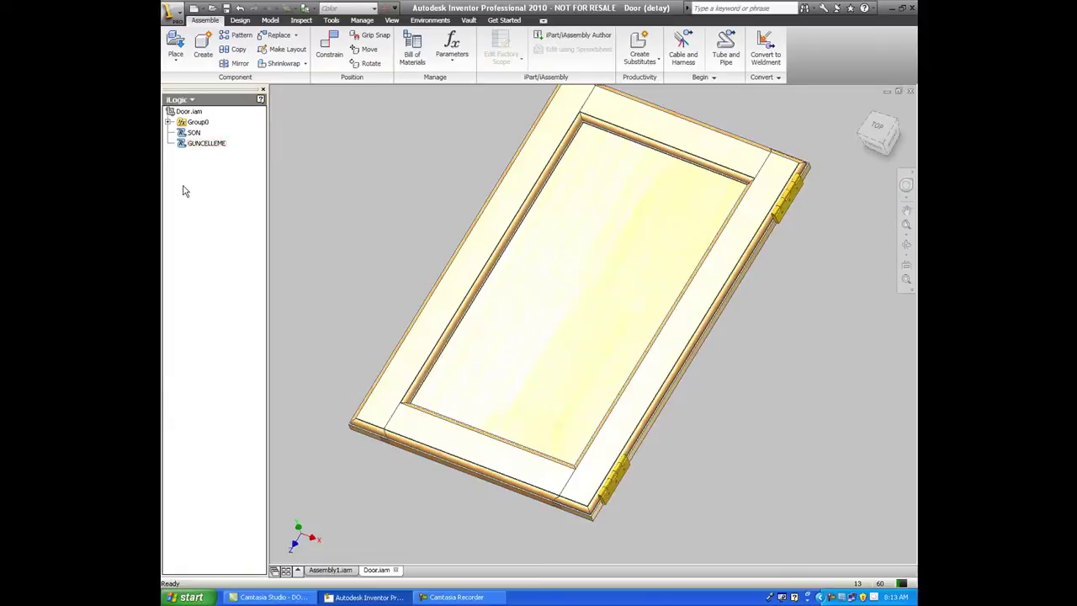
{"action": "right_click", "coordinate": [193, 133]}
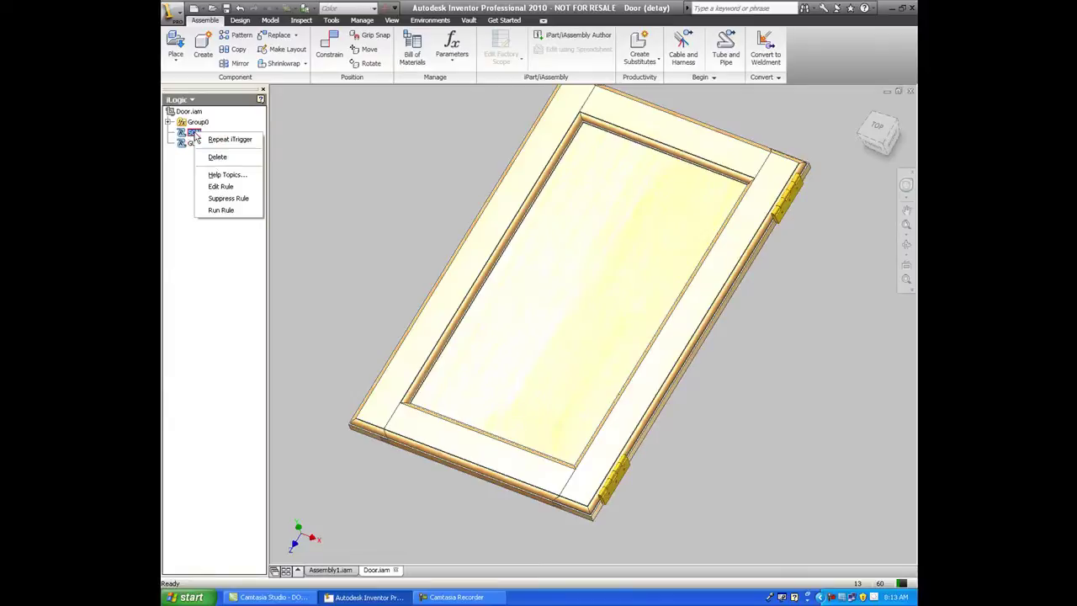
{"action": "left_click", "coordinate": [219, 186]}
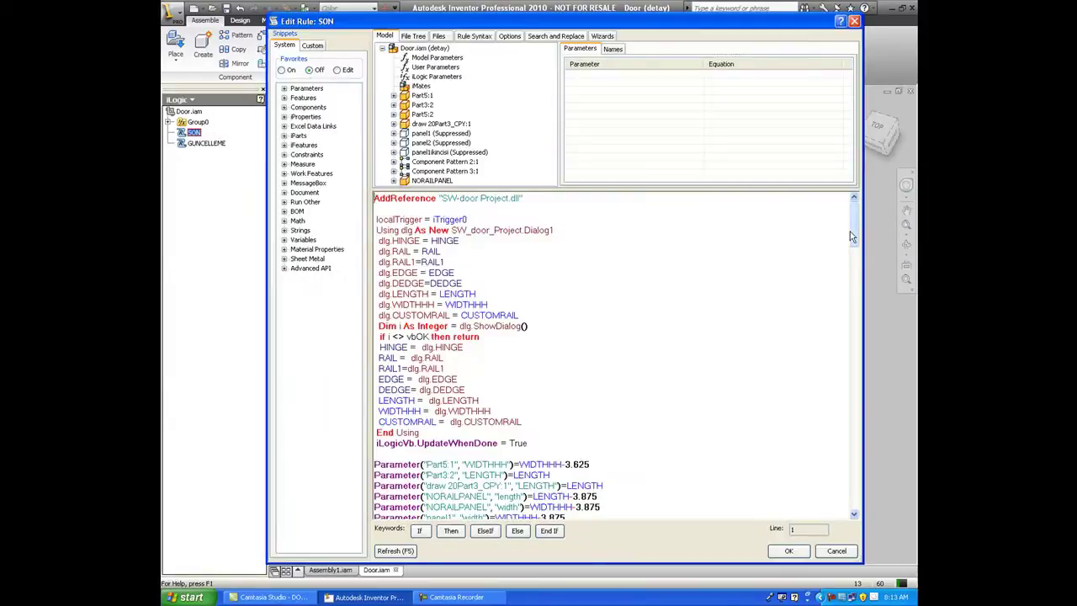
{"action": "left_click_drag", "start_coordinate": [851, 226], "coordinate": [845, 287]}
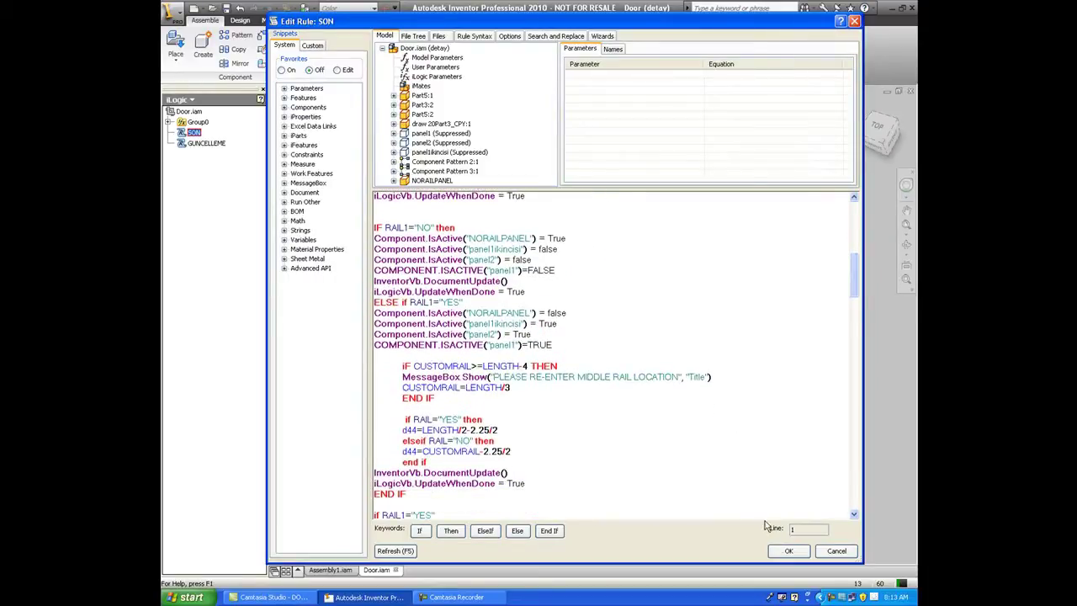
{"action": "left_click", "coordinate": [782, 550]}
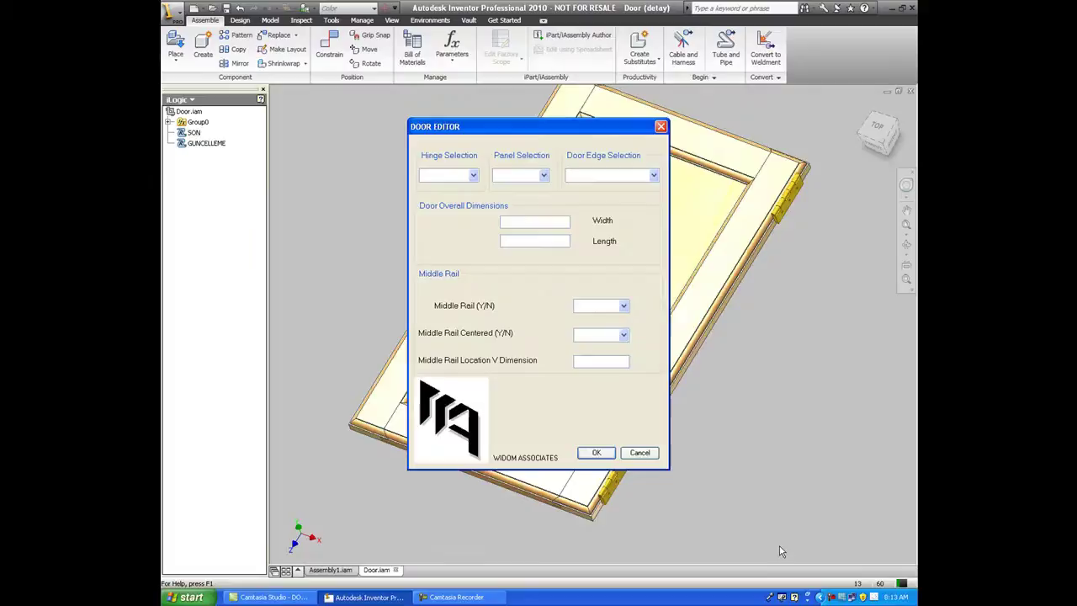
Review the Door Editor's hinge, panel and edge lists, then close it unchanged.
{"action": "left_click", "coordinate": [473, 176]}
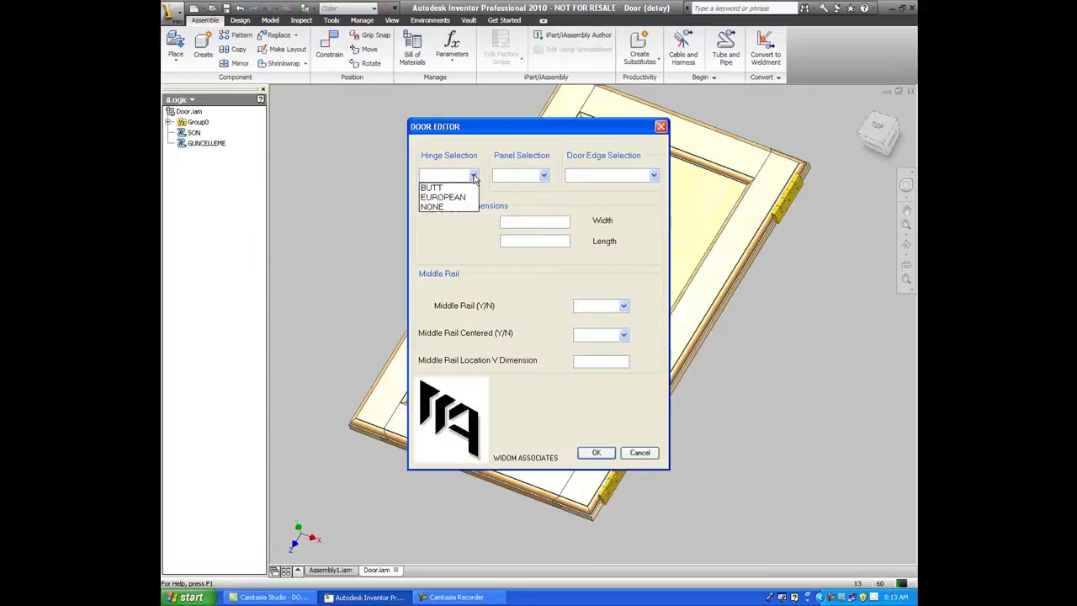
{"action": "left_click", "coordinate": [544, 176]}
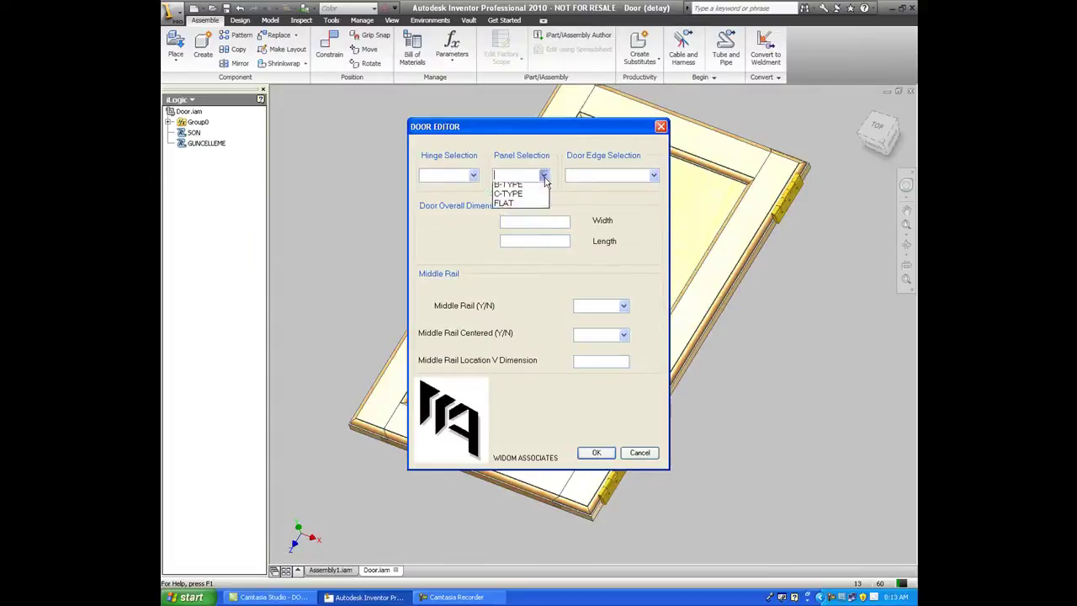
{"action": "left_click", "coordinate": [654, 176]}
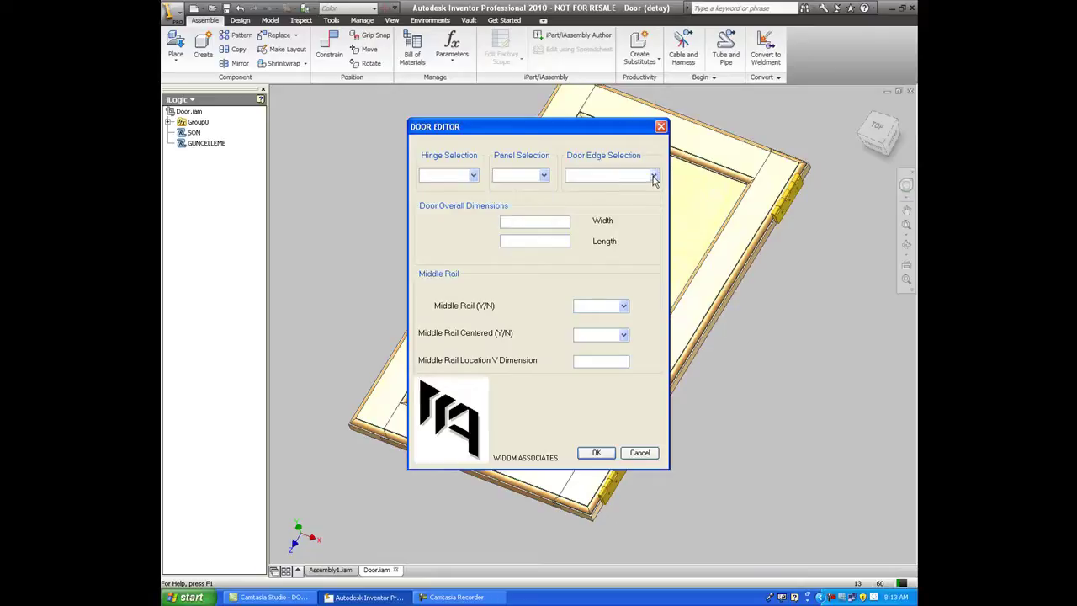
{"action": "left_click", "coordinate": [654, 176]}
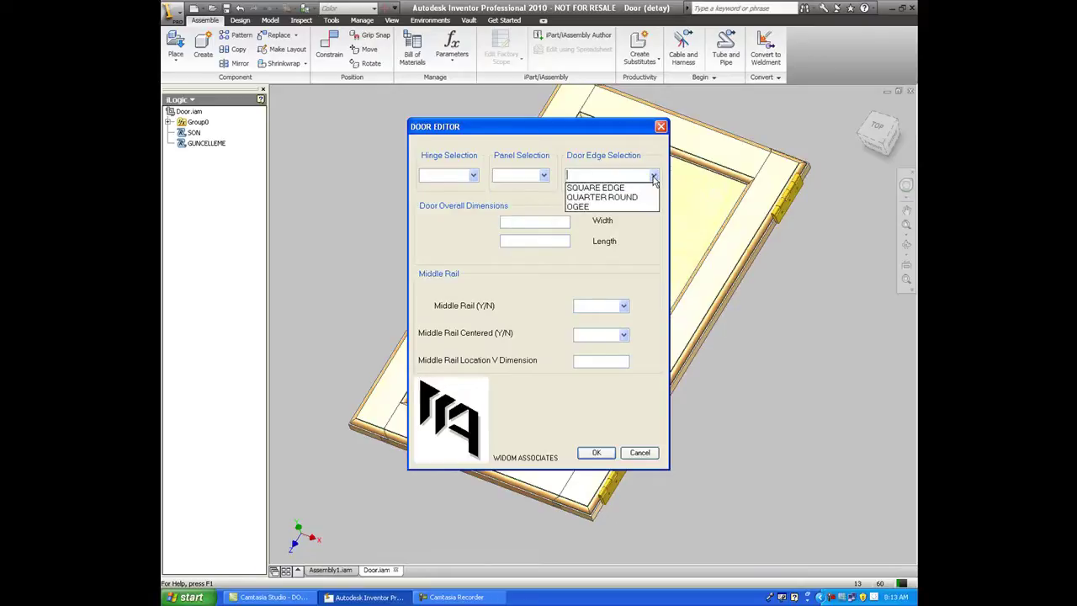
{"action": "left_click", "coordinate": [653, 178]}
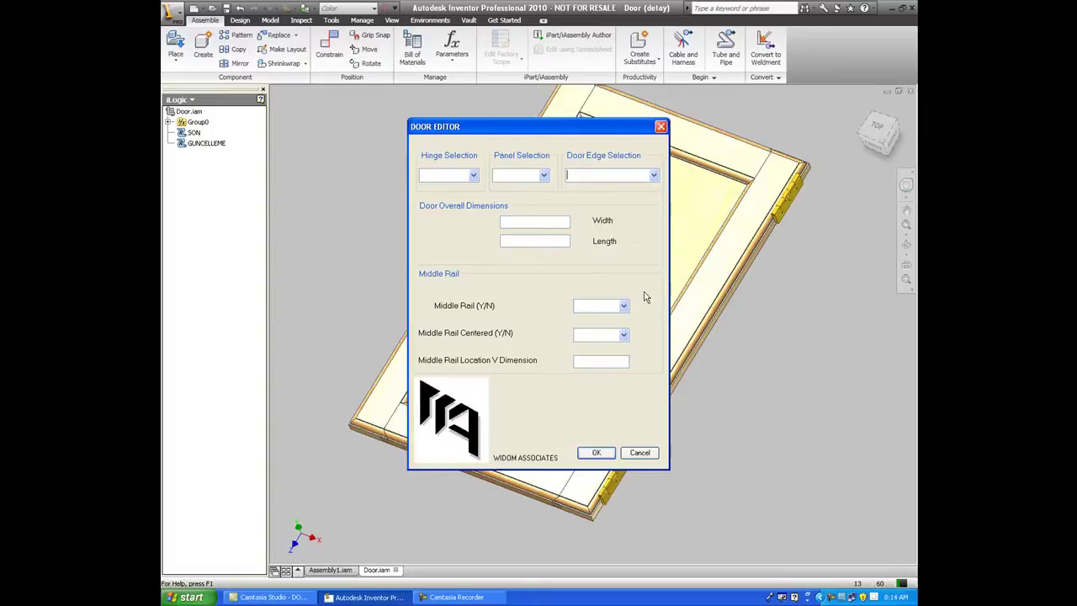
{"action": "left_click", "coordinate": [594, 453]}
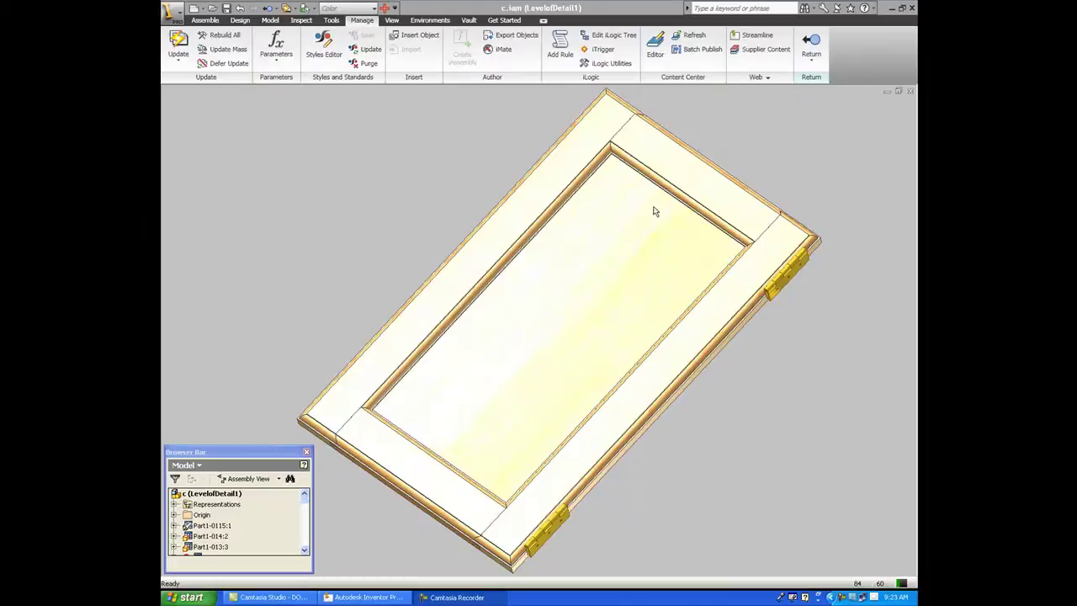
Set the Door Editor to A-TYPE panel, QUARTER ROUND edge, width 15, length 22, middle rail NO.
{"action": "left_click", "coordinate": [605, 68]}
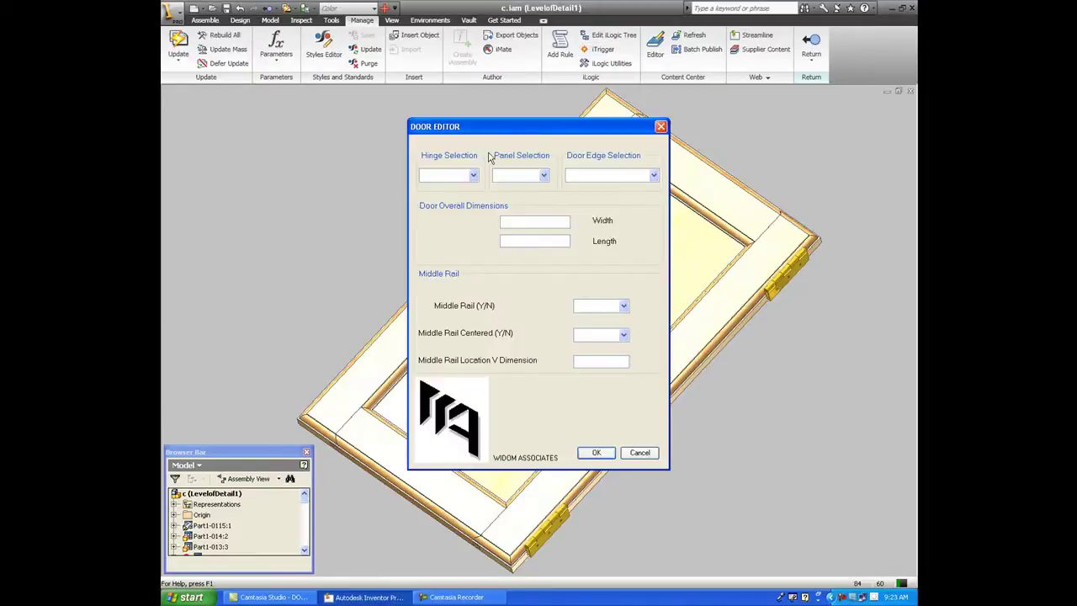
{"action": "left_click", "coordinate": [537, 174]}
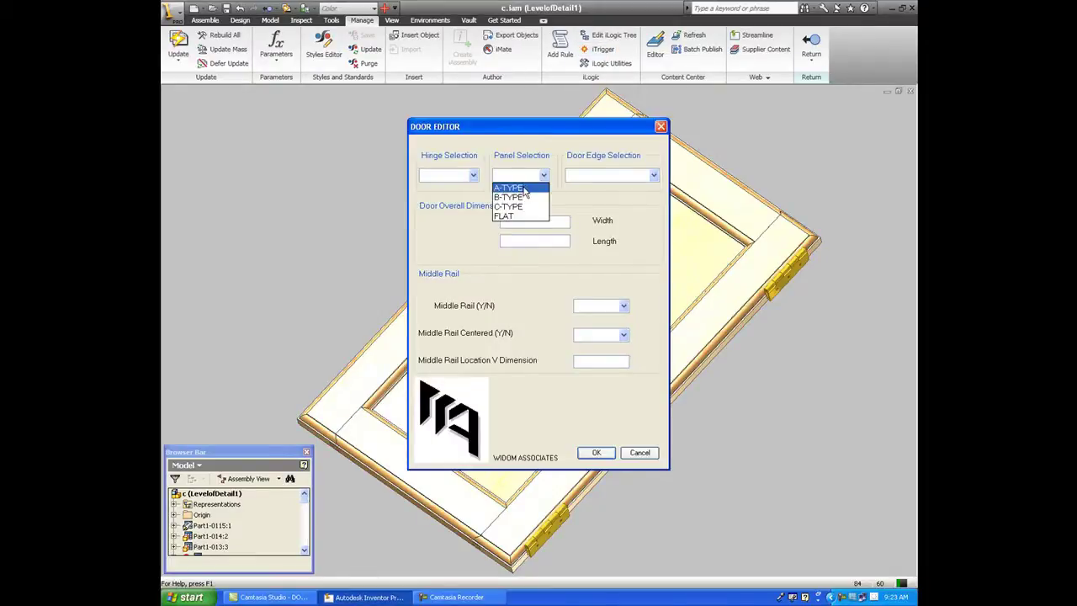
{"action": "left_click", "coordinate": [523, 188]}
{"action": "left_click", "coordinate": [650, 175]}
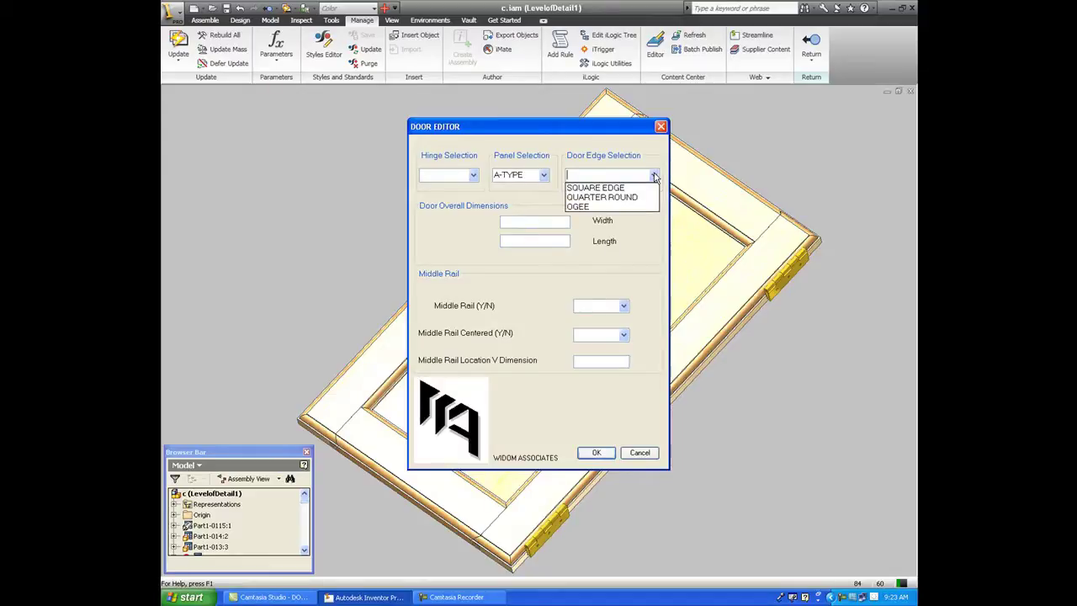
{"action": "left_click", "coordinate": [601, 185]}
{"action": "left_click", "coordinate": [549, 221]}
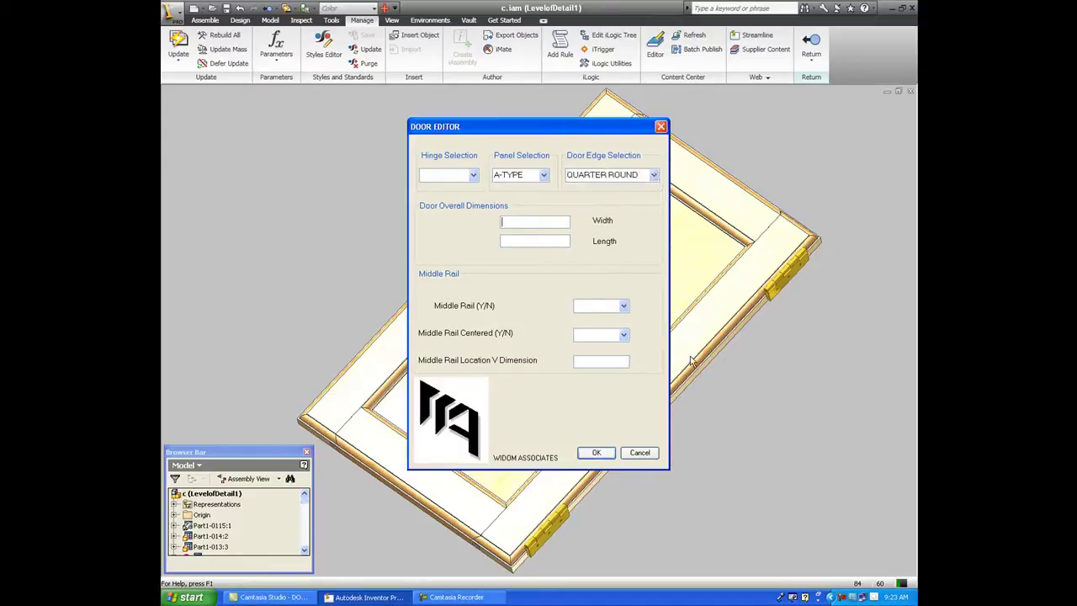
{"action": "type", "text": "15"}
{"action": "left_click", "coordinate": [620, 305]}
{"action": "left_click", "coordinate": [588, 325]}
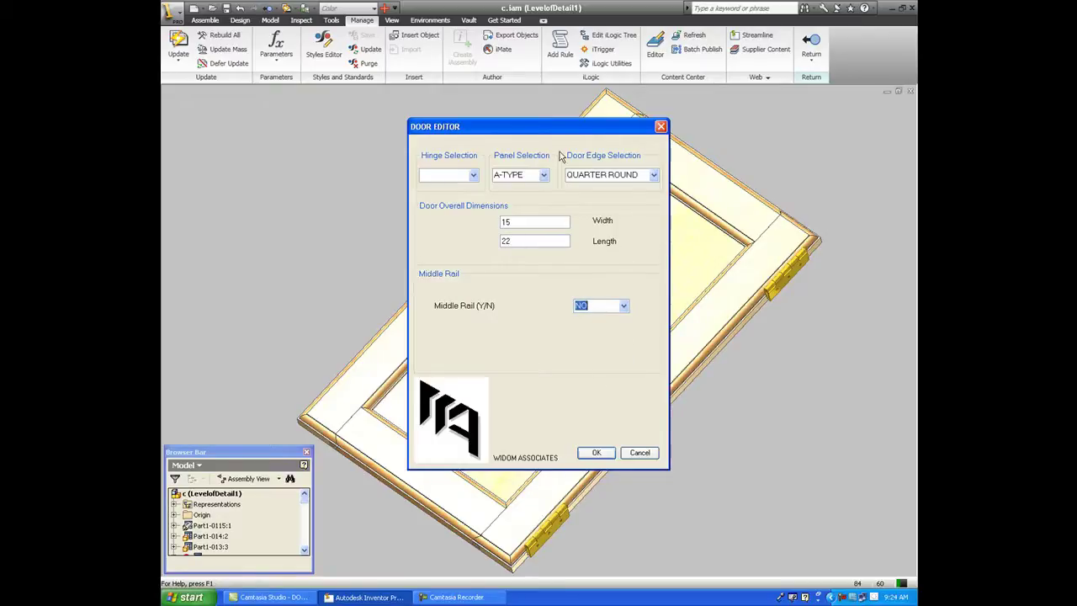
{"action": "left_click_drag", "start_coordinate": [555, 130], "coordinate": [336, 88]}
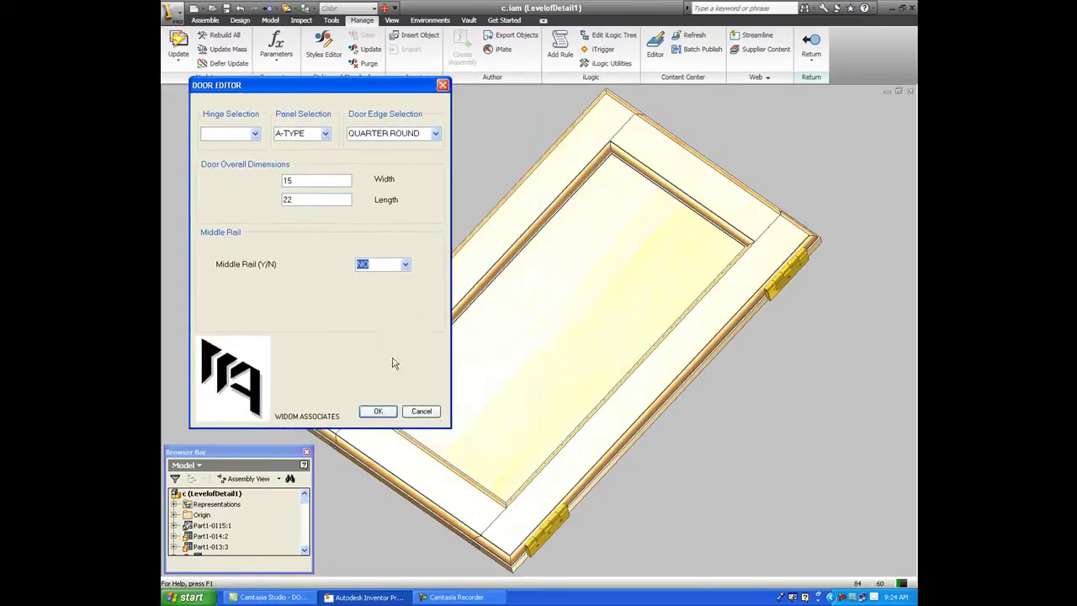
{"action": "left_click", "coordinate": [378, 411]}
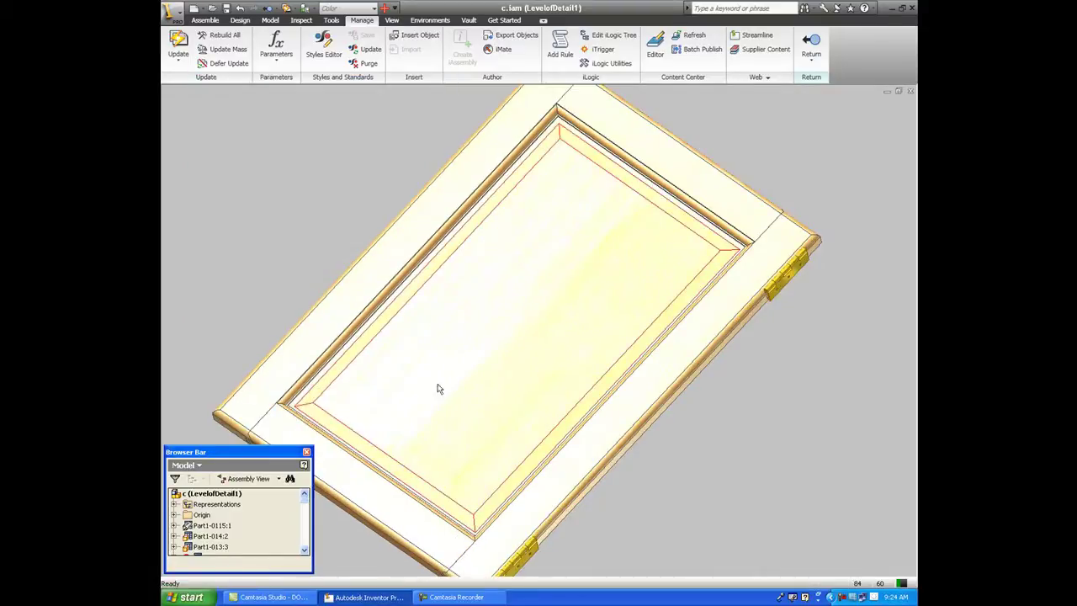
Regenerate the door with a centred middle rail turned on.
{"action": "scroll", "coordinate": [585, 341], "scroll_direction": "down", "scroll_amount": 3}
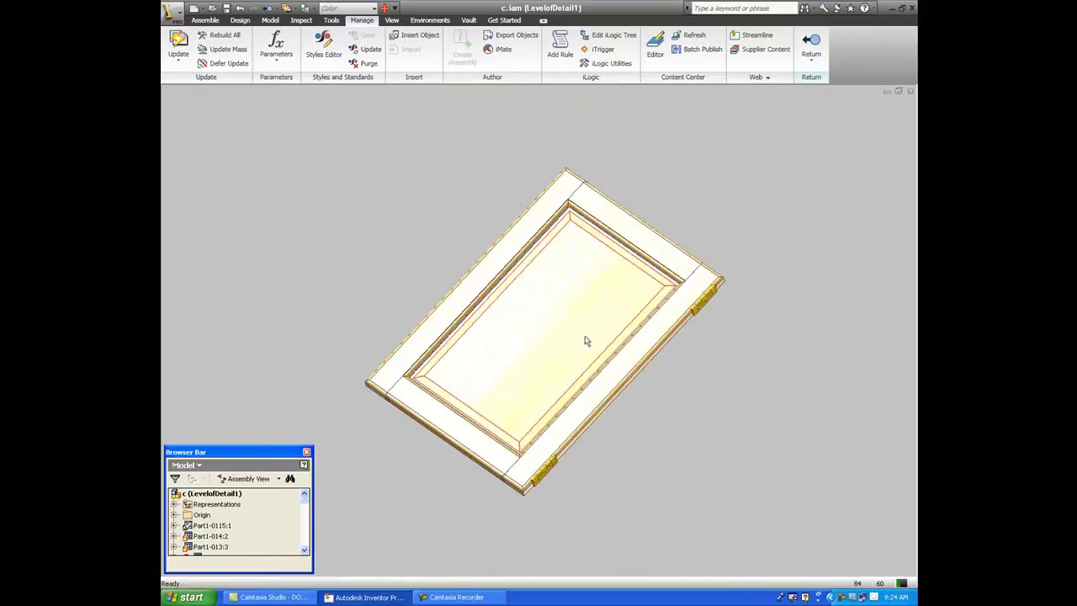
{"action": "left_click", "coordinate": [614, 54]}
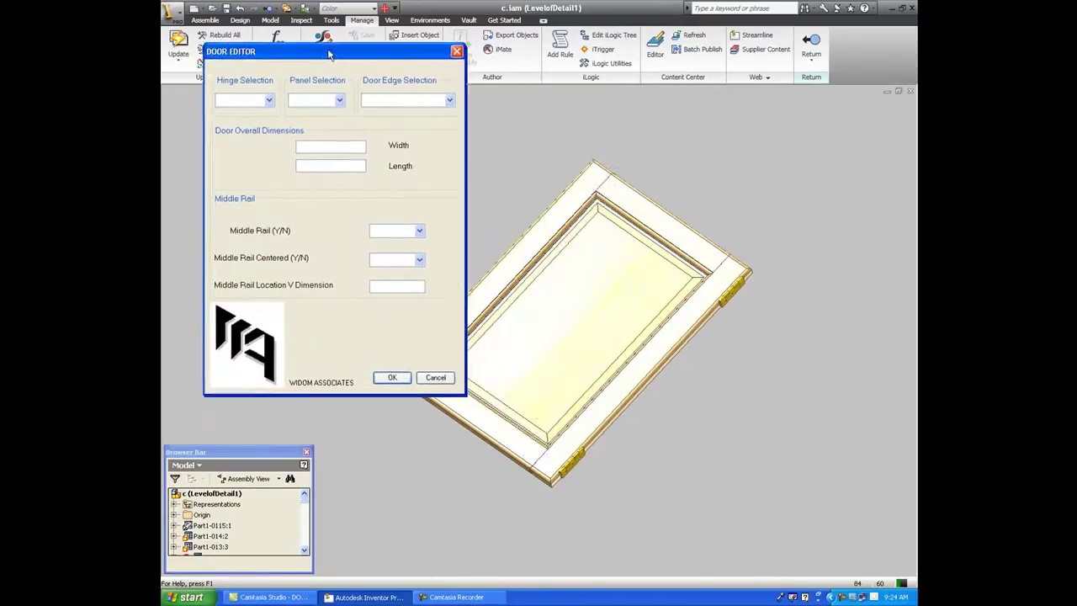
{"action": "left_click", "coordinate": [416, 229]}
{"action": "left_click", "coordinate": [399, 242]}
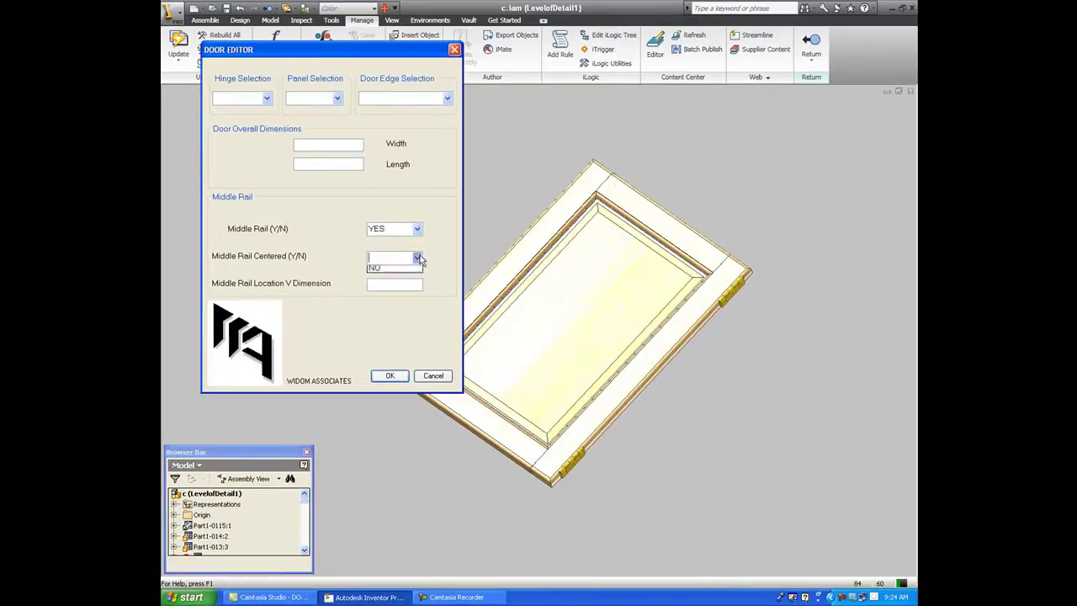
{"action": "left_click", "coordinate": [412, 257]}
{"action": "left_click", "coordinate": [399, 271]}
{"action": "left_click", "coordinate": [389, 375]}
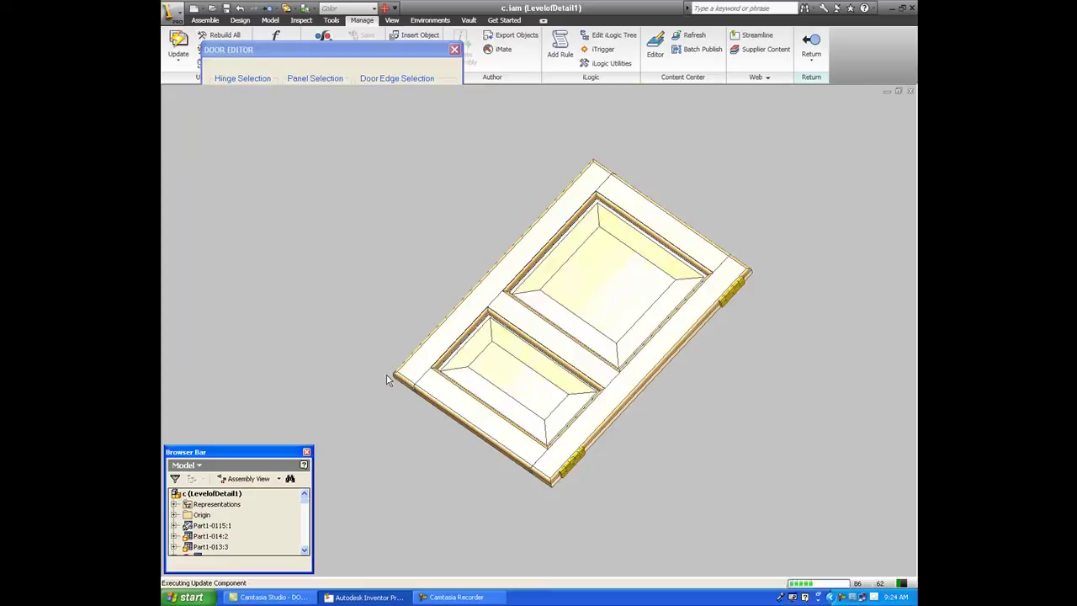
Regenerate with an off-centre middle rail, location entry 1, and FLAT panels.
{"action": "left_click", "coordinate": [599, 51]}
{"action": "left_click", "coordinate": [609, 305]}
{"action": "left_click", "coordinate": [607, 320]}
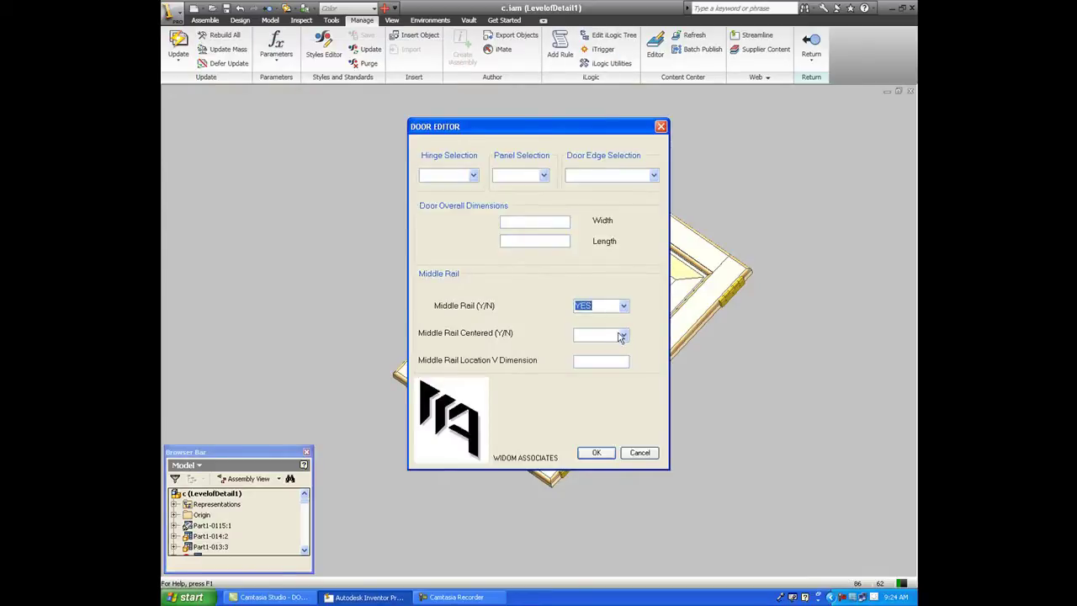
{"action": "left_click", "coordinate": [624, 335]}
{"action": "left_click", "coordinate": [599, 355]}
{"action": "type", "text": "10"}
{"action": "left_click", "coordinate": [545, 175]}
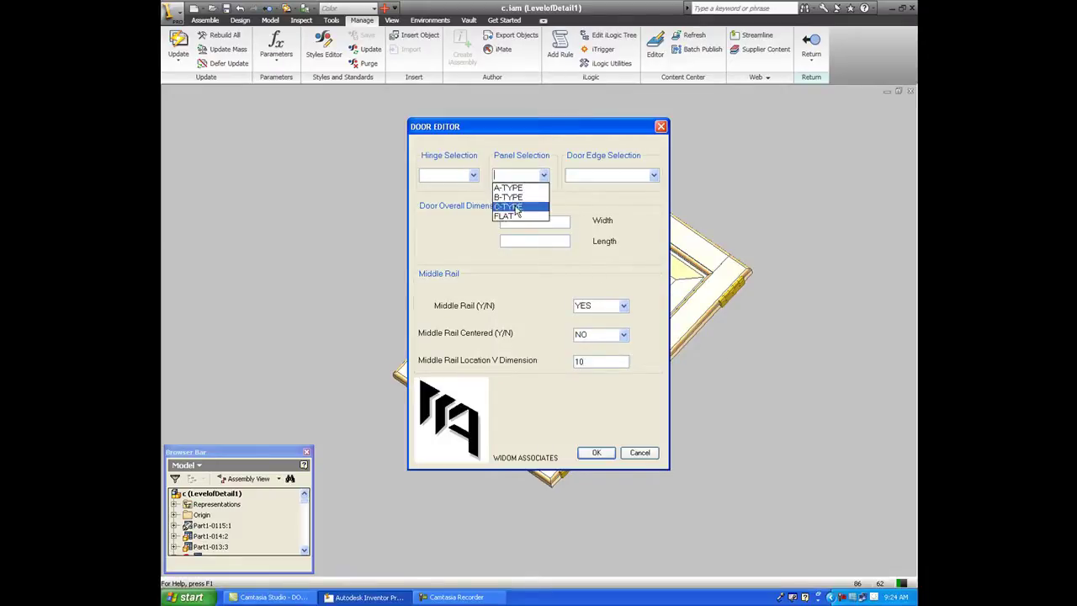
{"action": "left_click", "coordinate": [512, 211]}
{"action": "left_click", "coordinate": [596, 452]}
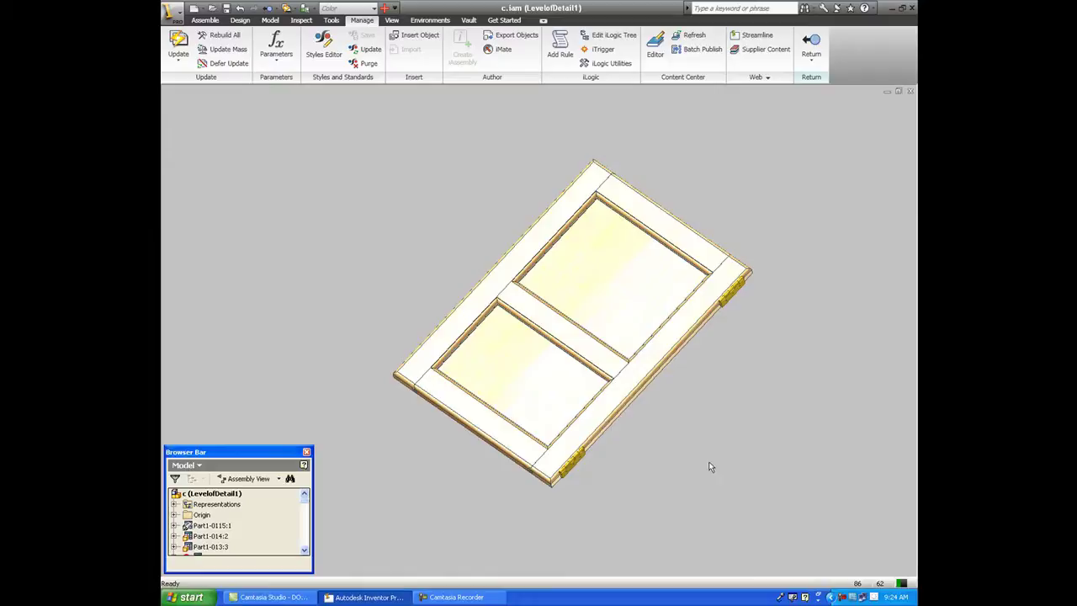
Set the off-centre middle rail location to 8, regenerate, and pan the door right.
{"action": "left_click", "coordinate": [598, 49]}
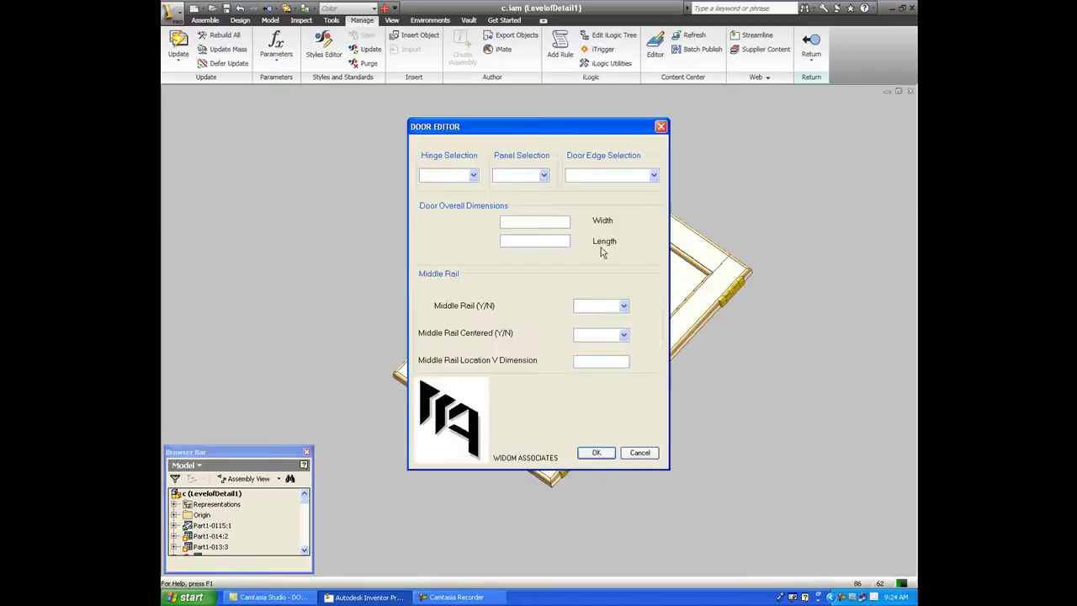
{"action": "left_click", "coordinate": [623, 307]}
{"action": "left_click", "coordinate": [606, 319]}
{"action": "left_click", "coordinate": [623, 336]}
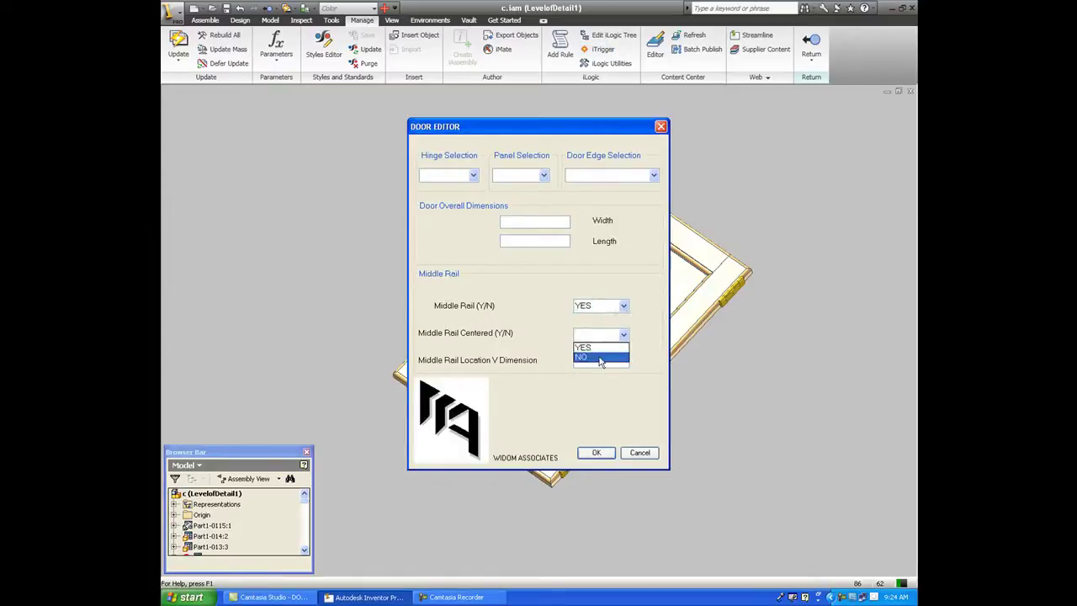
{"action": "left_click", "coordinate": [599, 357]}
{"action": "left_click", "coordinate": [599, 361]}
{"action": "type", "text": "8"}
{"action": "left_click", "coordinate": [597, 453]}
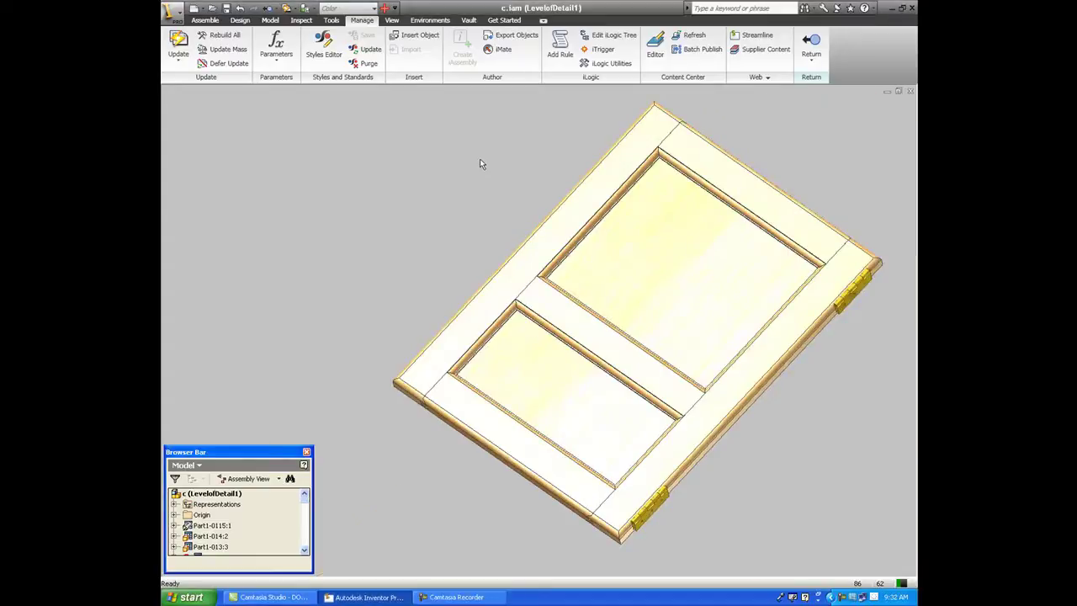
{"action": "scroll", "coordinate": [480, 164], "scroll_direction": "up", "scroll_amount": 3}
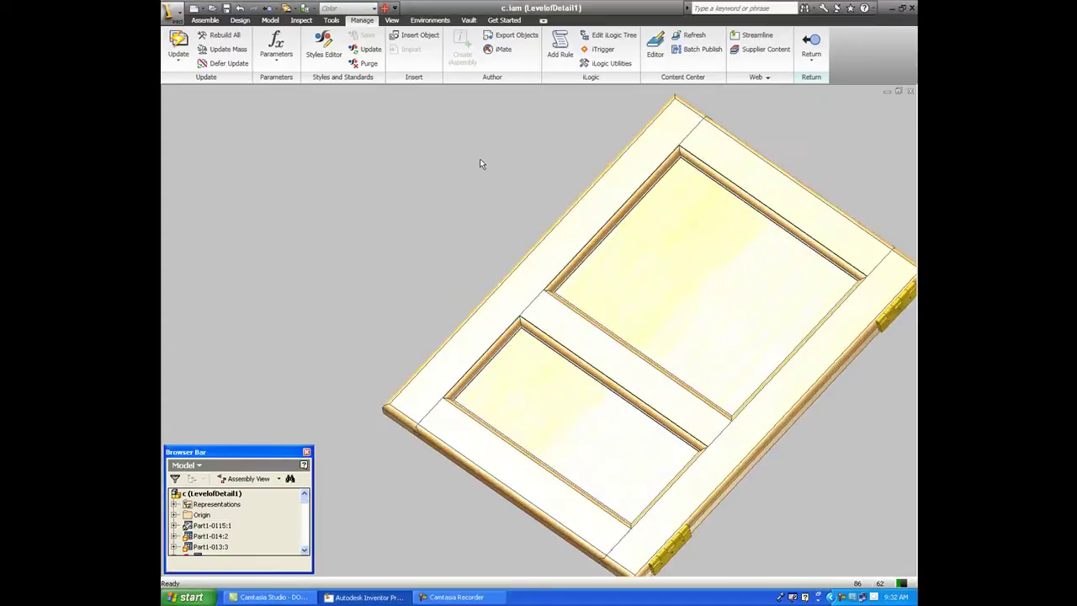
{"action": "middle_click_drag", "start_coordinate": [521, 150], "coordinate": [649, 132]}
Regenerate the door at length 40.5 with Middle Rail set to NO.
{"action": "left_click", "coordinate": [602, 54]}
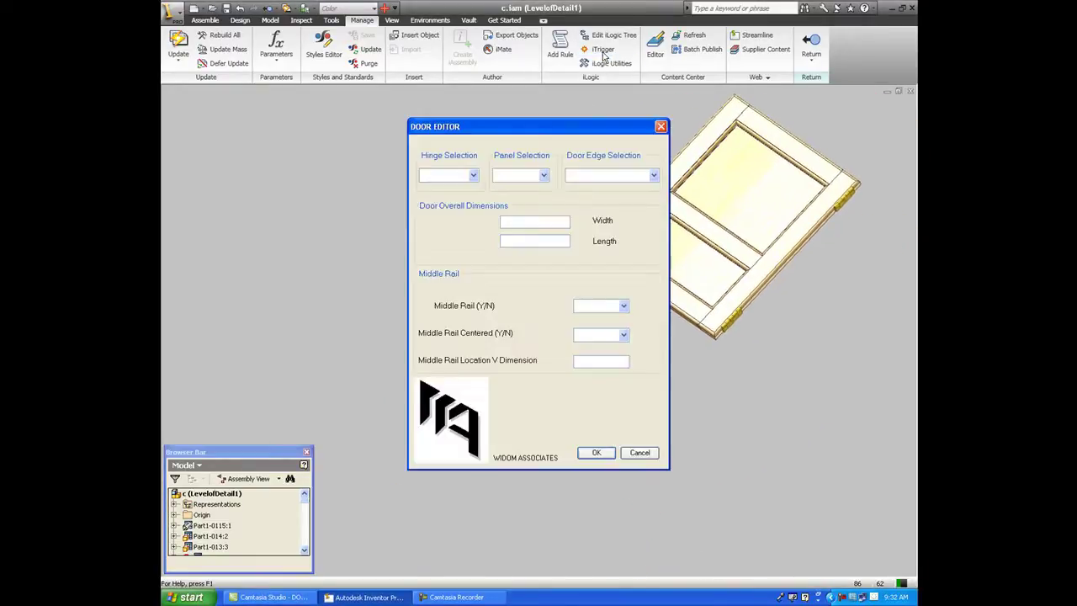
{"action": "left_click", "coordinate": [624, 306]}
{"action": "left_click", "coordinate": [596, 327]}
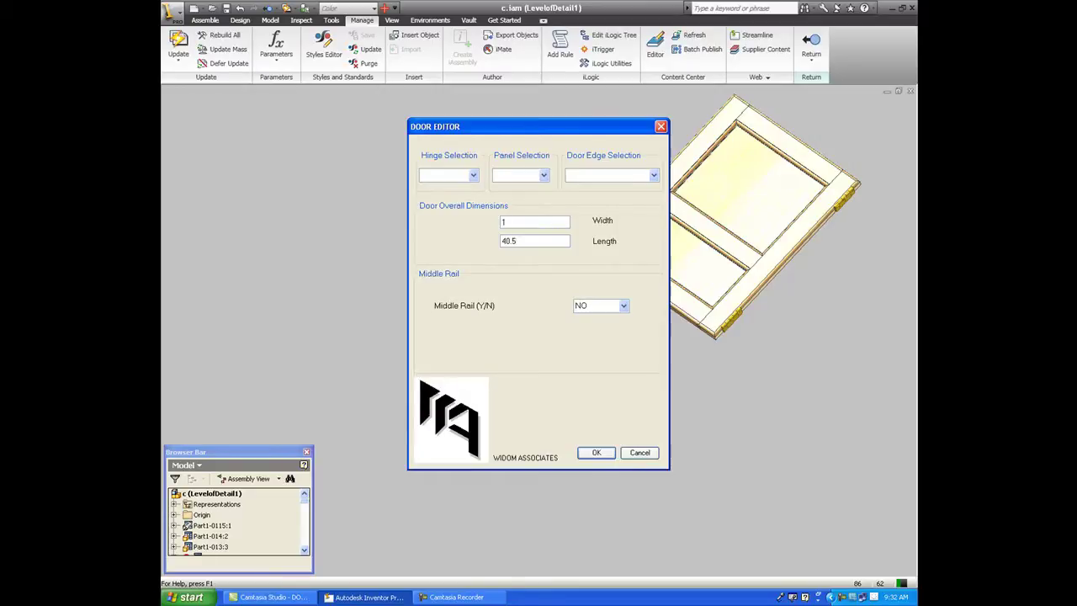
{"action": "left_click", "coordinate": [596, 454]}
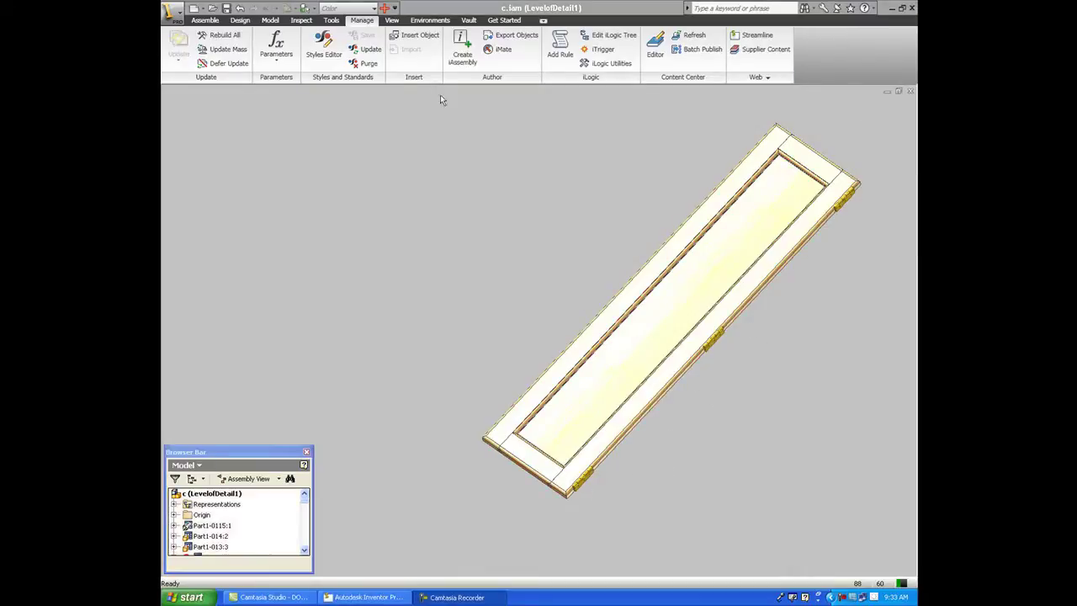
Rotate the door within the cabinet assembly to a new orientation.
{"action": "left_click", "coordinate": [206, 21]}
{"action": "left_click", "coordinate": [367, 64]}
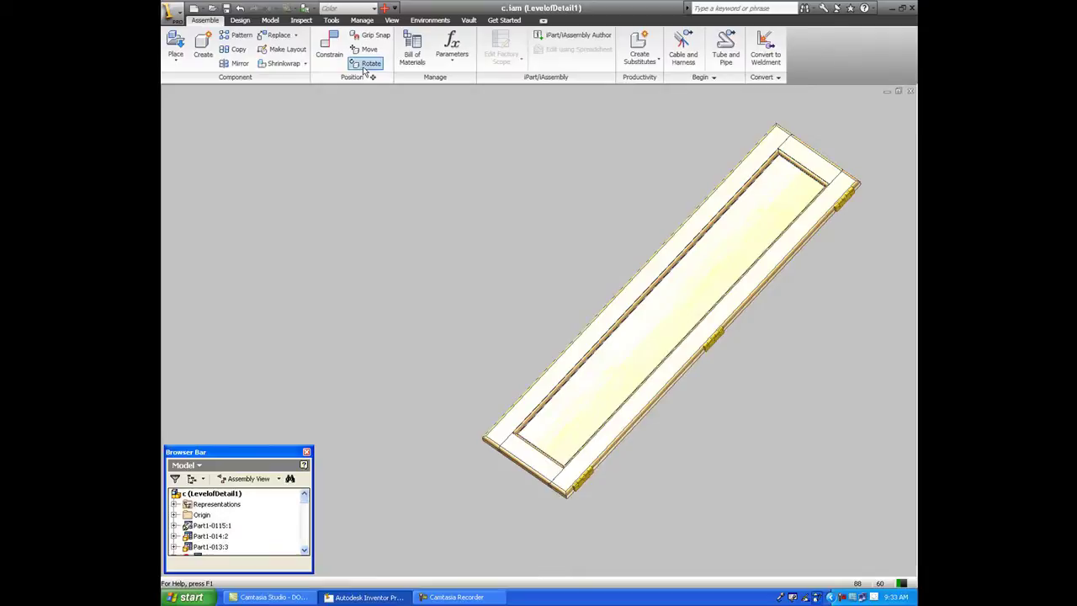
{"action": "left_click", "coordinate": [656, 295]}
{"action": "left_click_drag", "start_coordinate": [685, 308], "coordinate": [646, 240]}
{"action": "right_click", "coordinate": [644, 248]}
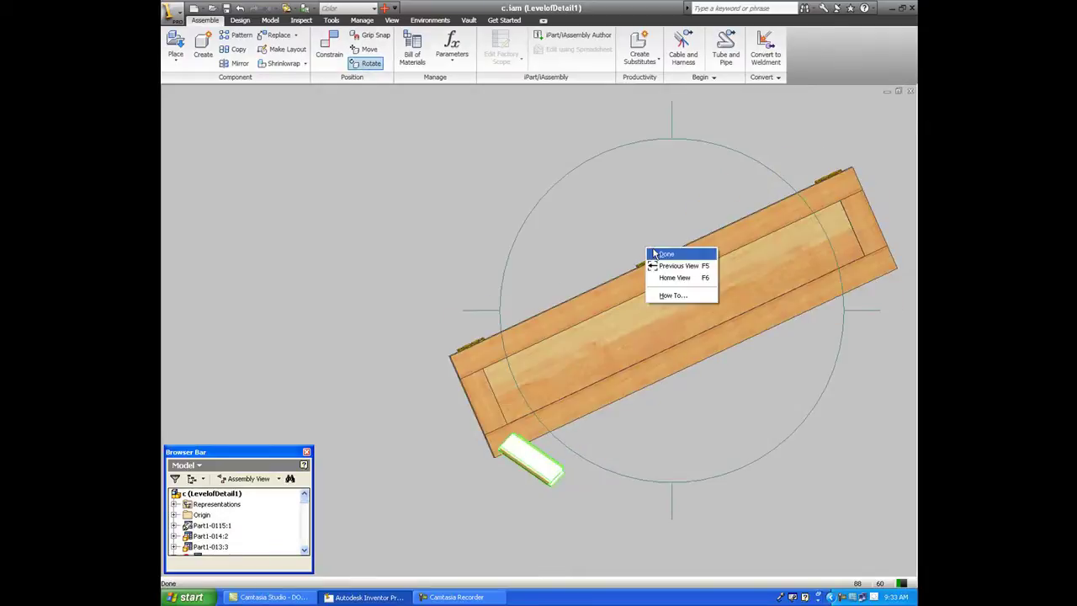
{"action": "left_click", "coordinate": [665, 252]}
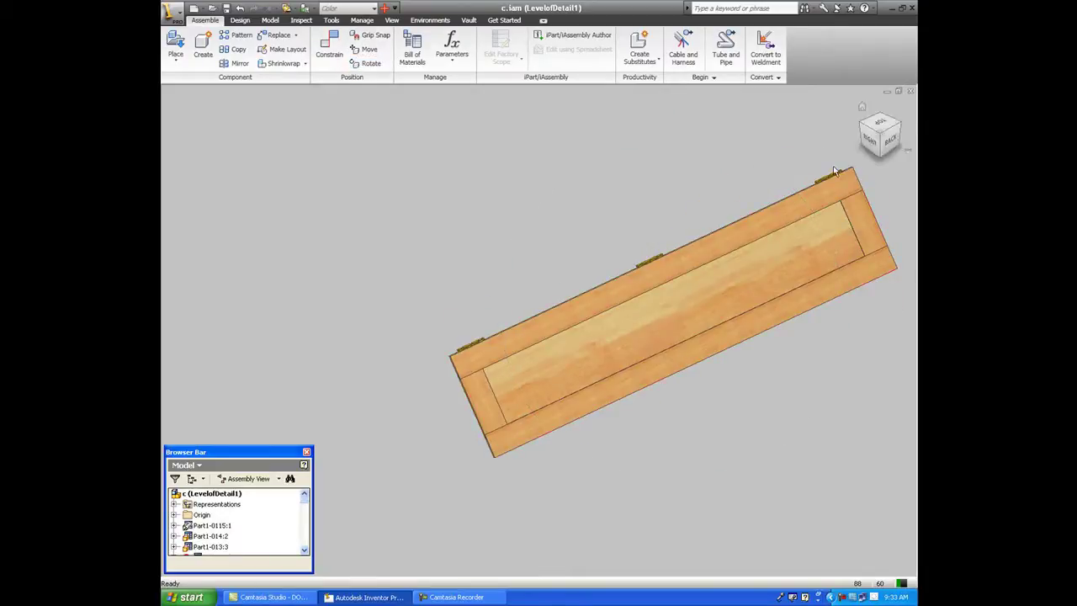
Edit the door in place, set Hinge Selection to EUROPEAN, and orbit to inspect the hinges.
{"action": "double_click", "coordinate": [671, 290]}
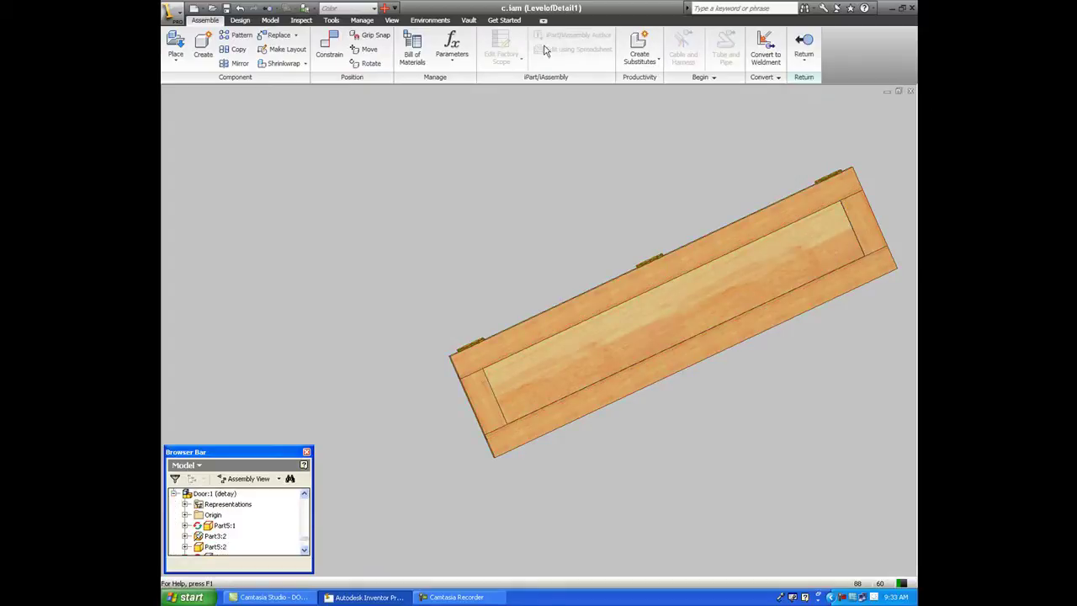
{"action": "left_click", "coordinate": [362, 19]}
{"action": "left_click", "coordinate": [603, 53]}
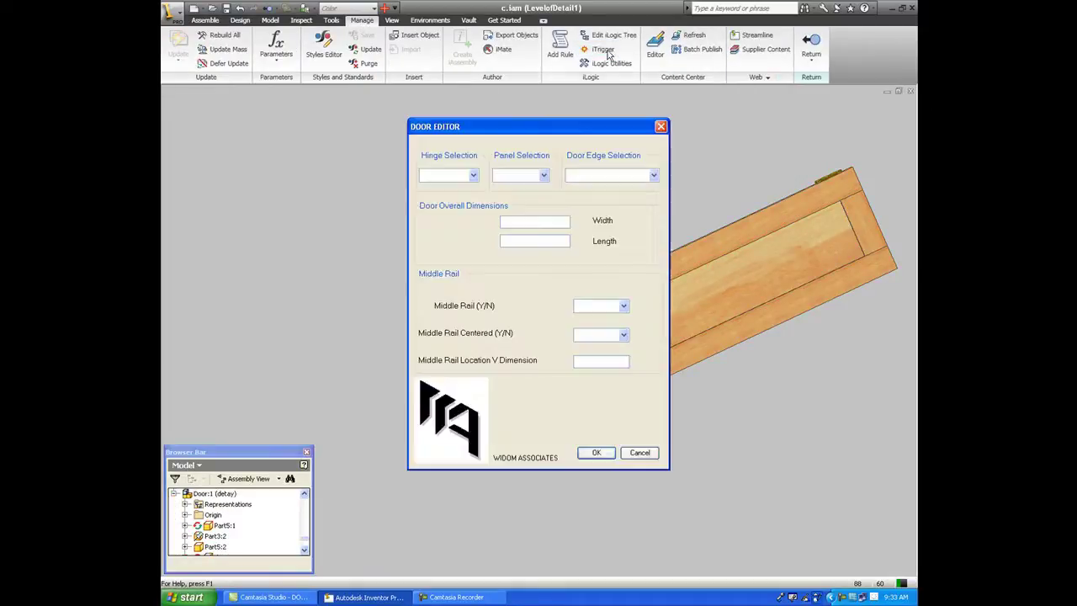
{"action": "left_click", "coordinate": [473, 174]}
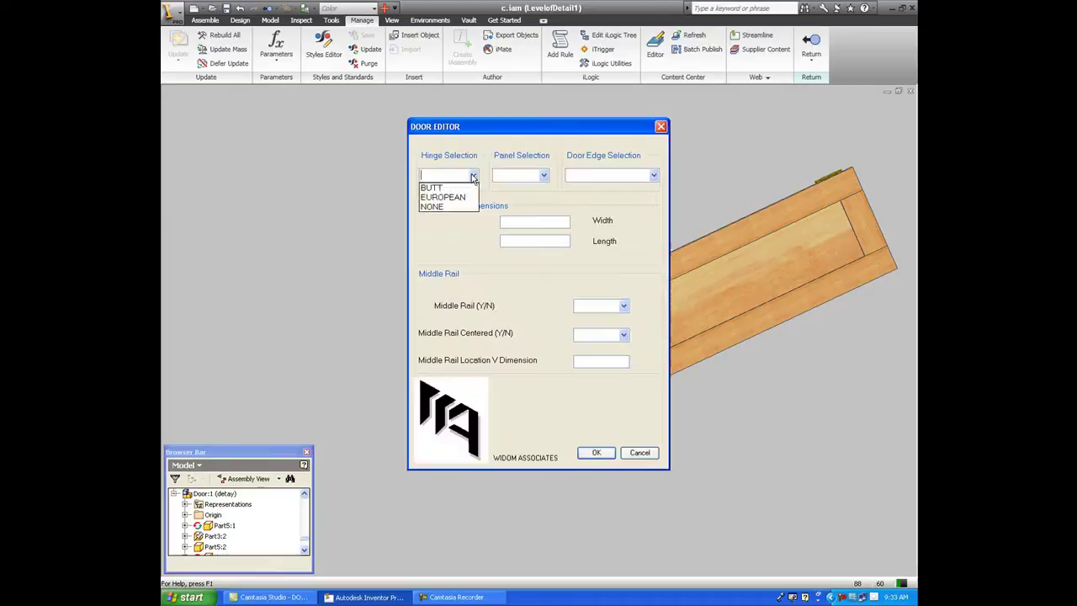
{"action": "left_click", "coordinate": [452, 195]}
{"action": "left_click", "coordinate": [595, 453]}
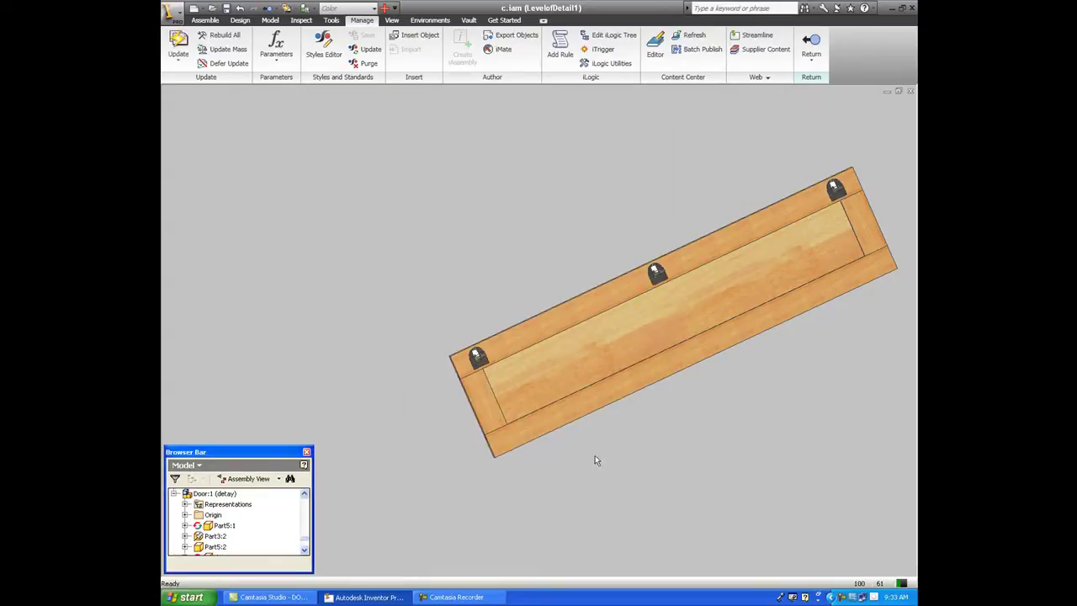
{"action": "middle_click_drag", "start_coordinate": [618, 353], "coordinate": [705, 468], "text": "shift"}
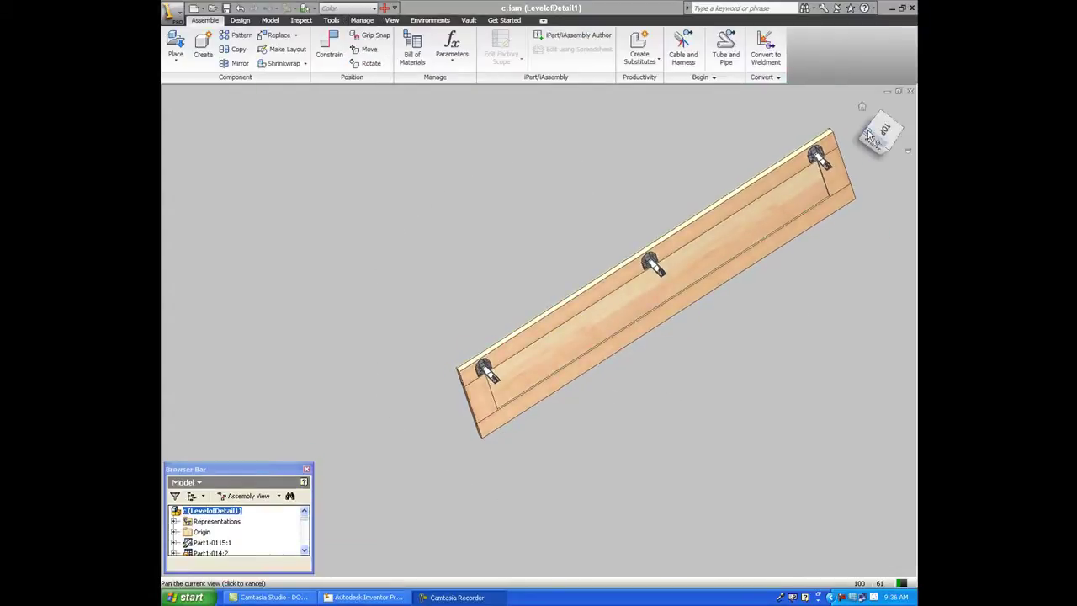
Return to the Home view, turn the door upright, and move it beside the cabinet.
{"action": "left_click", "coordinate": [862, 116]}
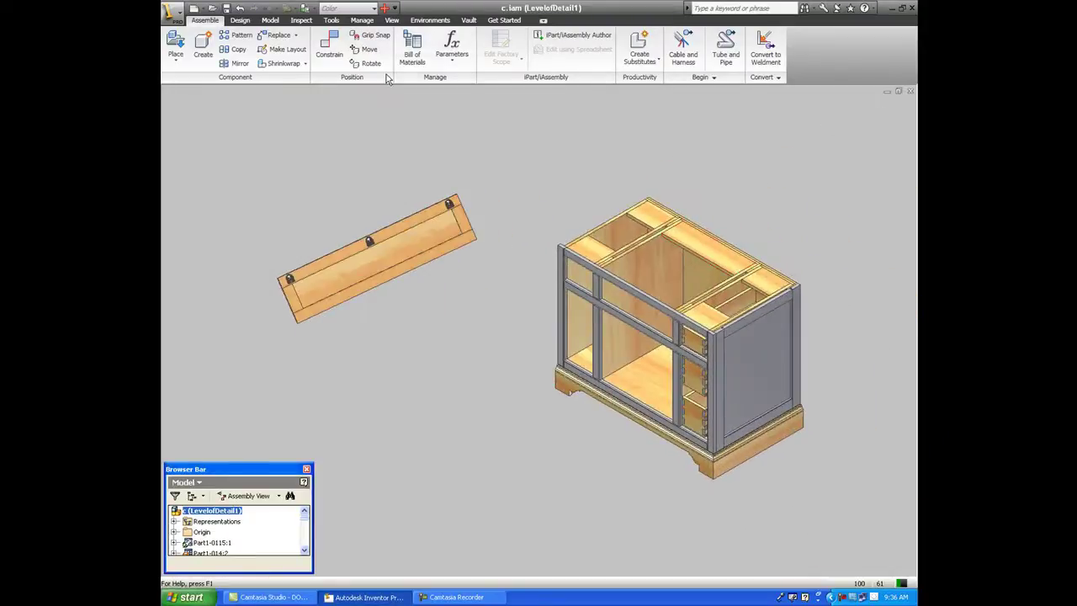
{"action": "left_click", "coordinate": [372, 63]}
{"action": "left_click", "coordinate": [332, 294]}
{"action": "left_click_drag", "start_coordinate": [332, 294], "coordinate": [459, 202]}
{"action": "right_click", "coordinate": [459, 203]}
{"action": "left_click", "coordinate": [475, 209]}
{"action": "left_click_drag", "start_coordinate": [389, 254], "coordinate": [510, 331]}
Measure the lower opening from the cabinet's front bottom edge up to the middle rail.
{"action": "scroll", "coordinate": [649, 390], "scroll_direction": "down", "scroll_amount": 3}
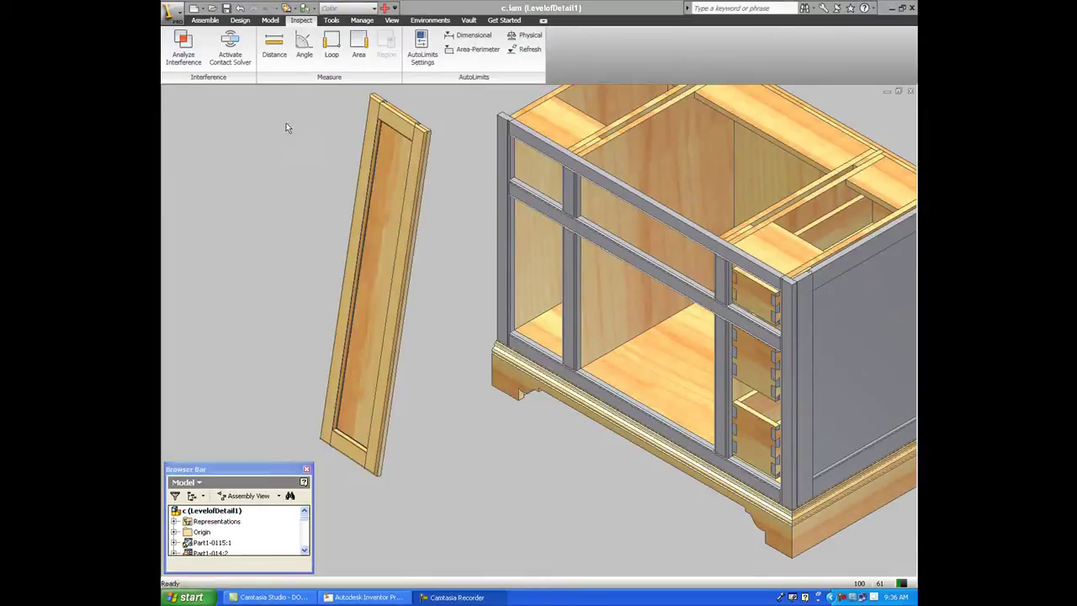
{"action": "left_click", "coordinate": [275, 46]}
{"action": "left_click", "coordinate": [586, 385]}
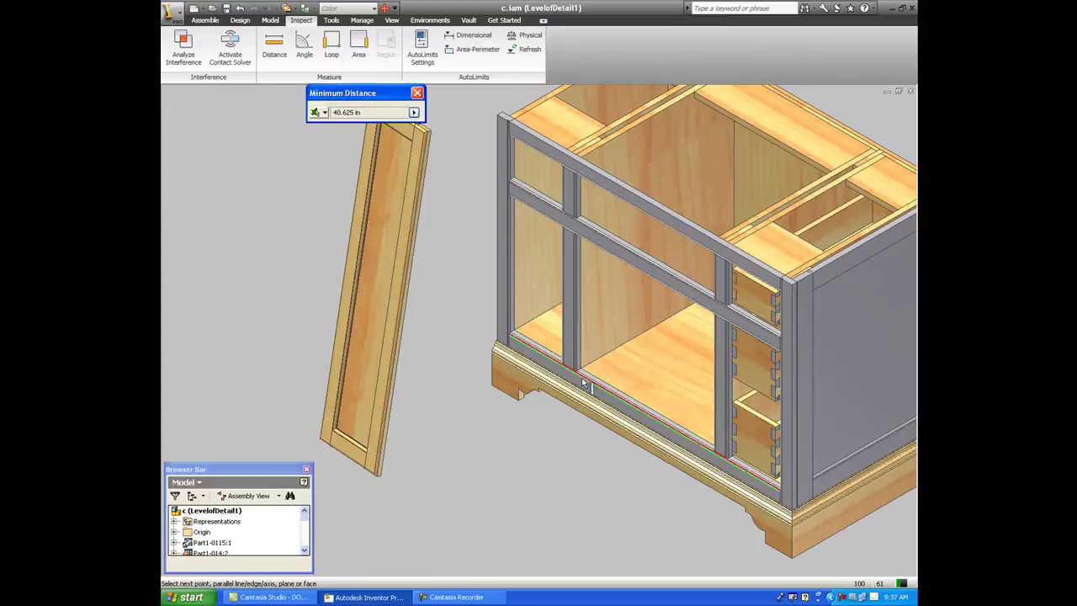
{"action": "left_click", "coordinate": [601, 245]}
{"action": "left_click", "coordinate": [417, 93]}
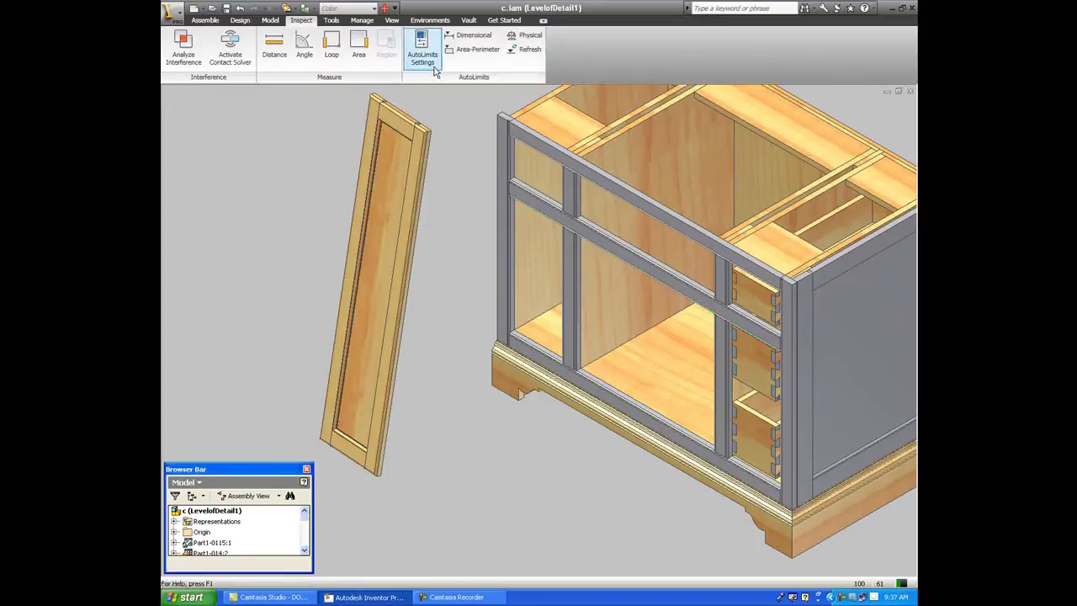
Edit the door in place and enter 25 in the Door Editor width so the pair fits.
{"action": "double_click", "coordinate": [382, 182]}
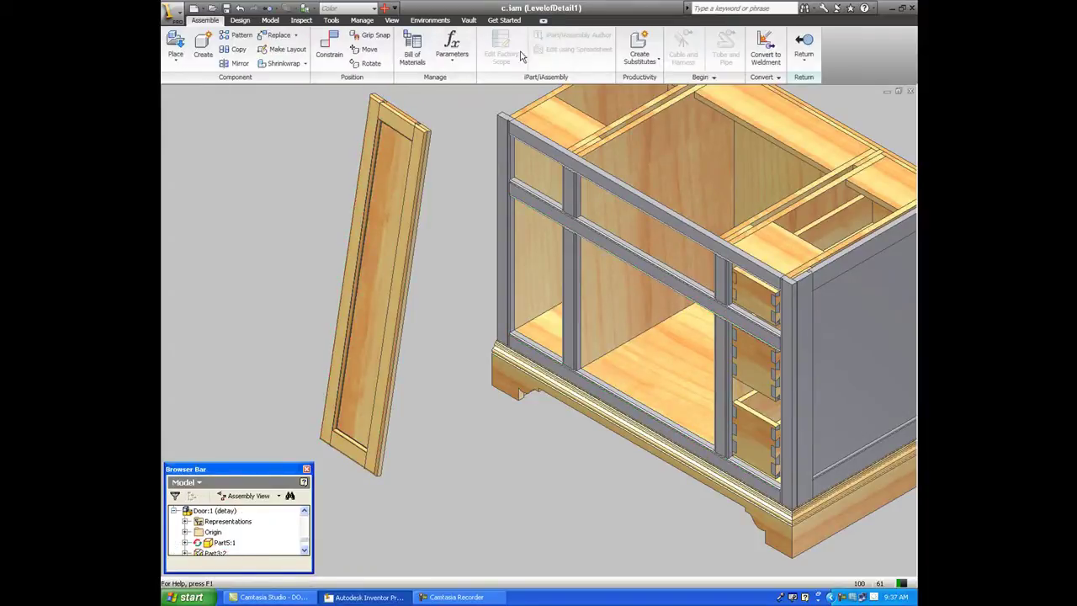
{"action": "left_click", "coordinate": [362, 20]}
{"action": "left_click", "coordinate": [598, 52]}
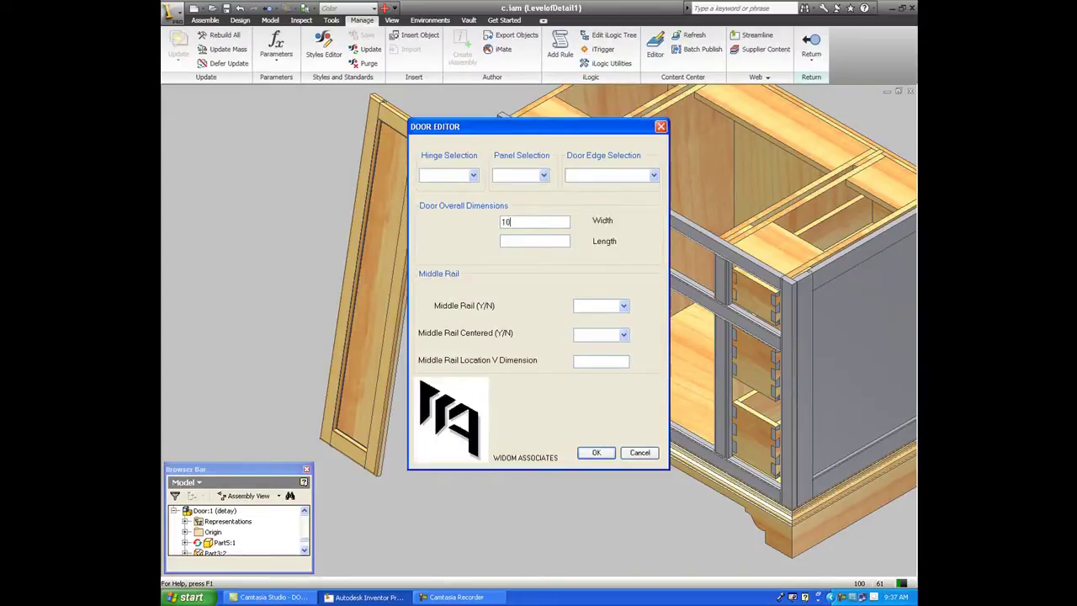
{"action": "type", "text": "25"}
{"action": "left_click", "coordinate": [595, 452]}
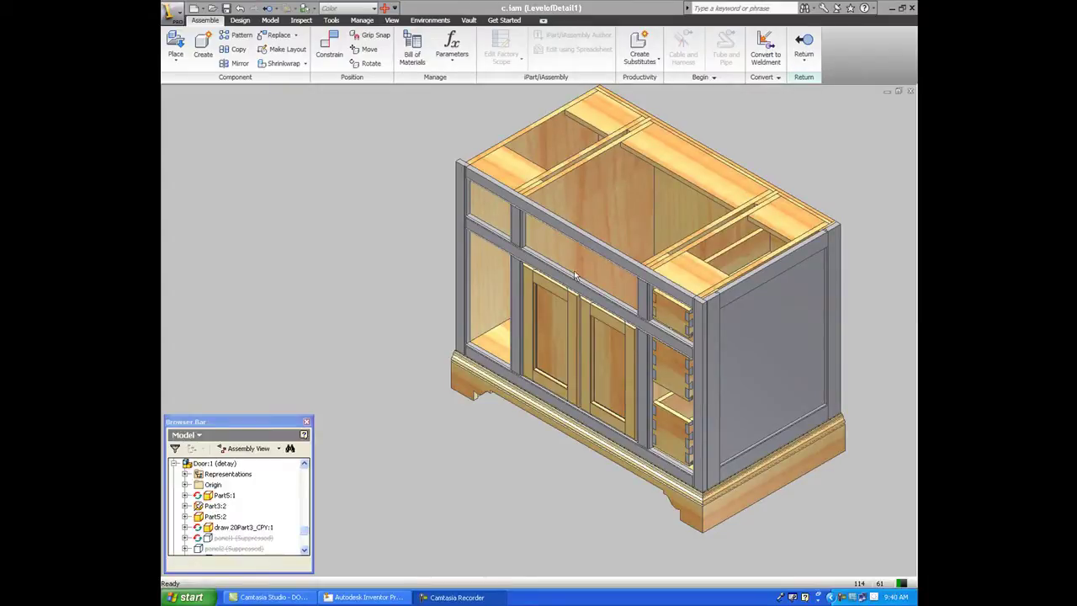
Show the cabinet from the front with the doors centred in the view.
{"action": "scroll", "coordinate": [554, 444], "scroll_direction": "down", "scroll_amount": 3}
{"action": "scroll", "coordinate": [554, 443], "scroll_direction": "up", "scroll_amount": 7}
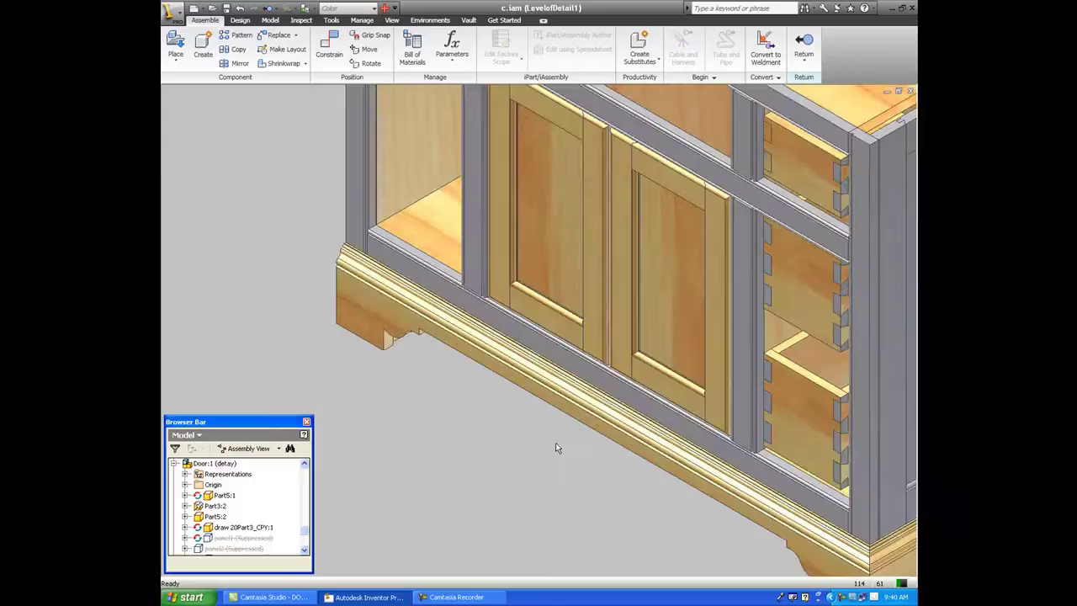
{"action": "left_click", "coordinate": [879, 150]}
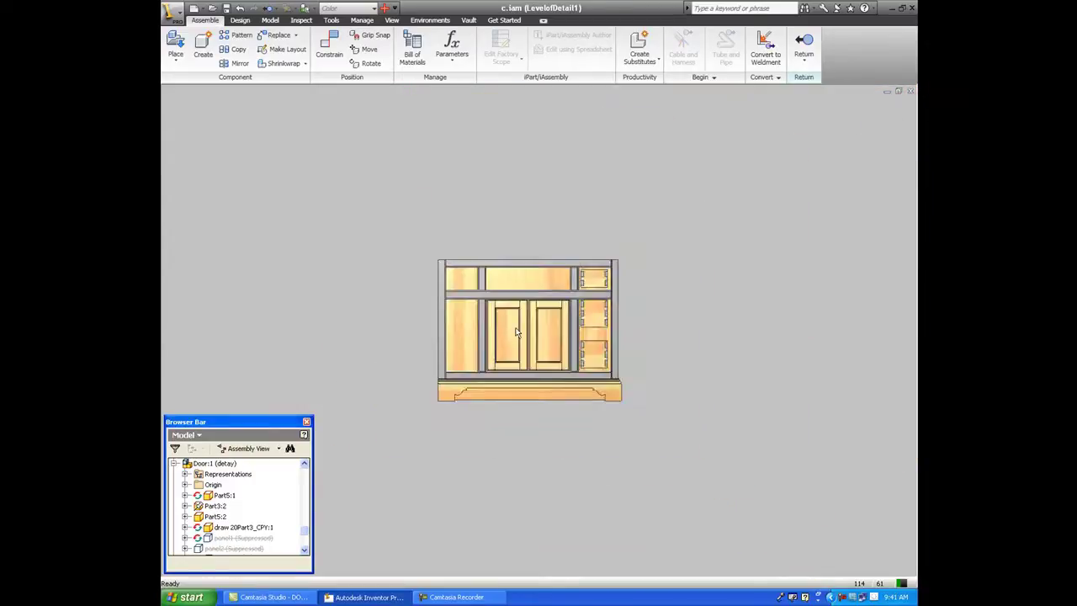
{"action": "scroll", "coordinate": [517, 330], "scroll_direction": "up", "scroll_amount": 5}
{"action": "middle_click_drag", "start_coordinate": [516, 330], "coordinate": [572, 263]}
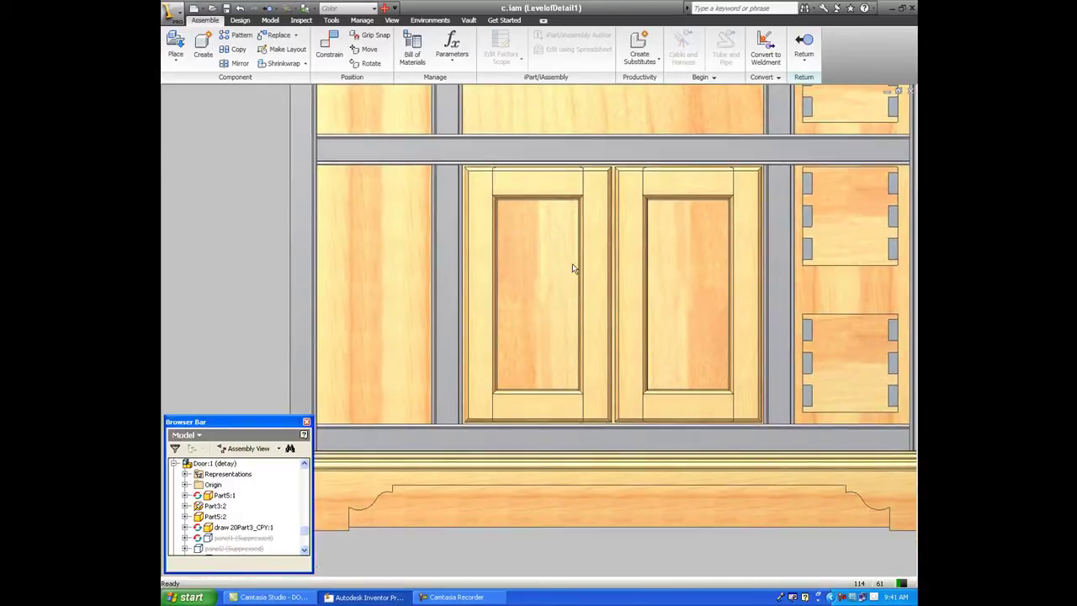
Set Panel Selection to A-TYPE in the Door Editor for both doors.
{"action": "left_click", "coordinate": [362, 20]}
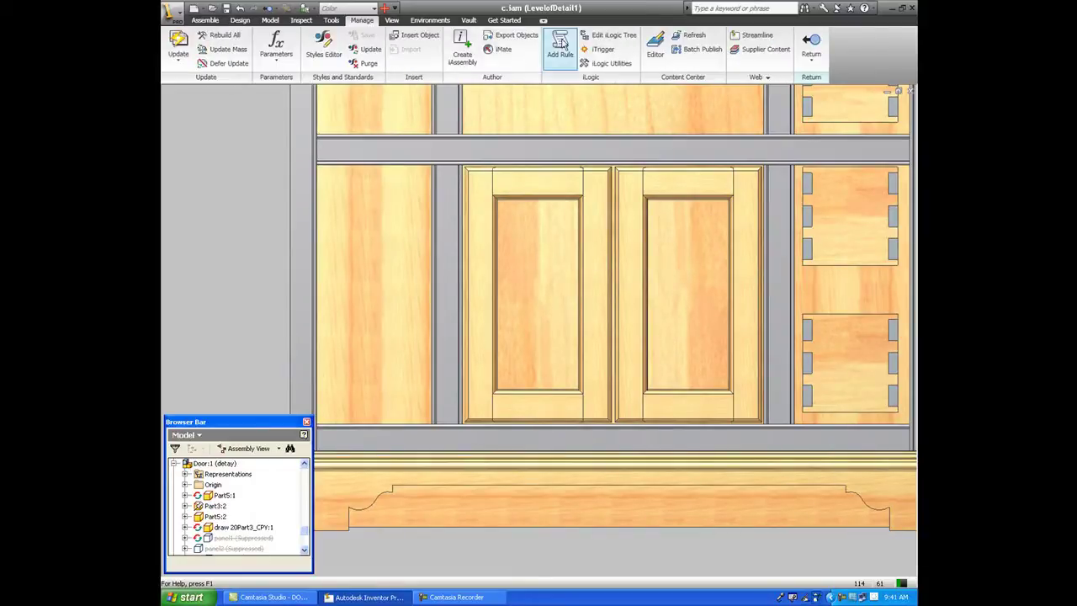
{"action": "left_click", "coordinate": [599, 49]}
{"action": "left_click_drag", "start_coordinate": [558, 127], "coordinate": [391, 56]}
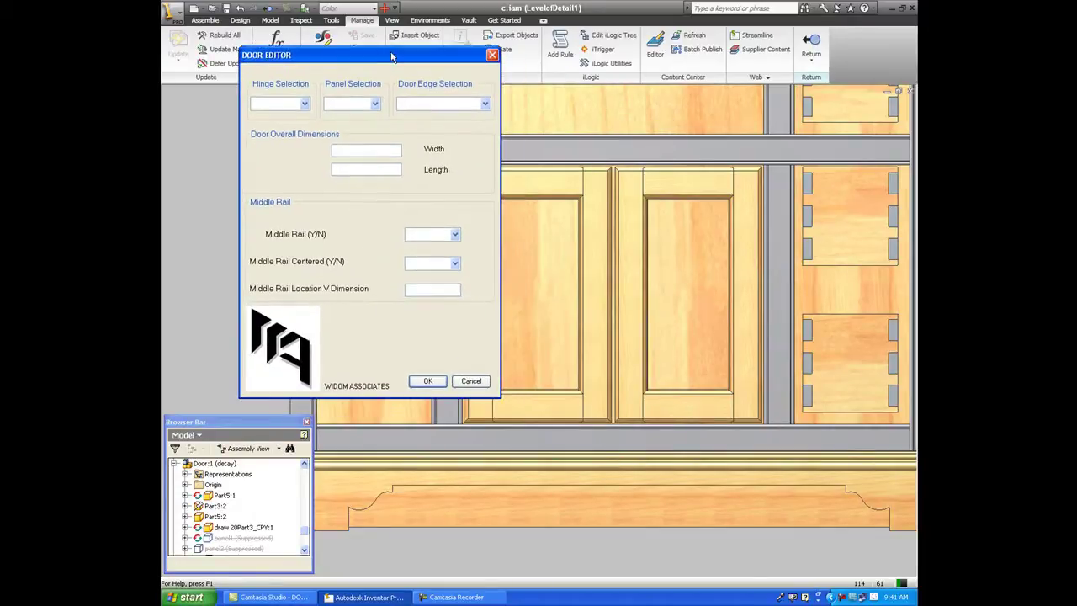
{"action": "left_click", "coordinate": [375, 103]}
{"action": "left_click", "coordinate": [345, 111]}
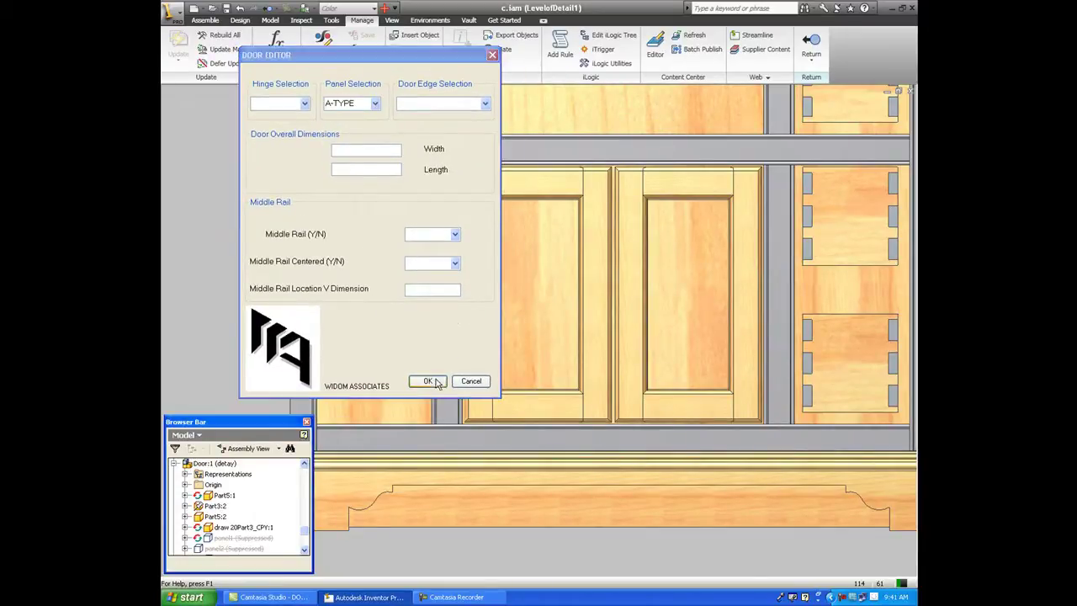
{"action": "left_click", "coordinate": [431, 380]}
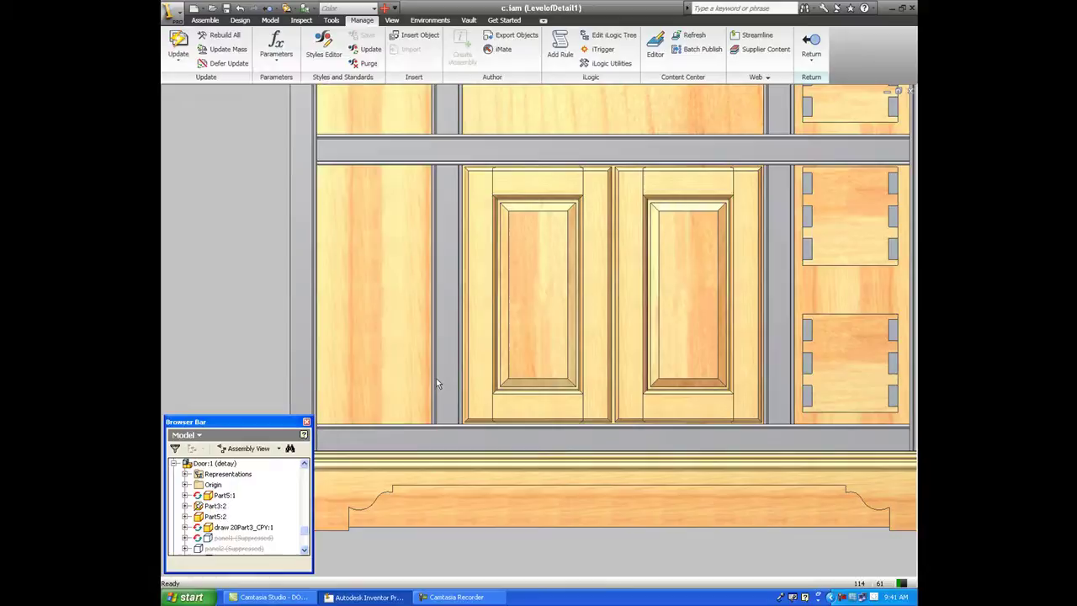
Set Middle Rail and Middle Rail Centered to YES, then return to the Home view.
{"action": "left_click", "coordinate": [599, 51]}
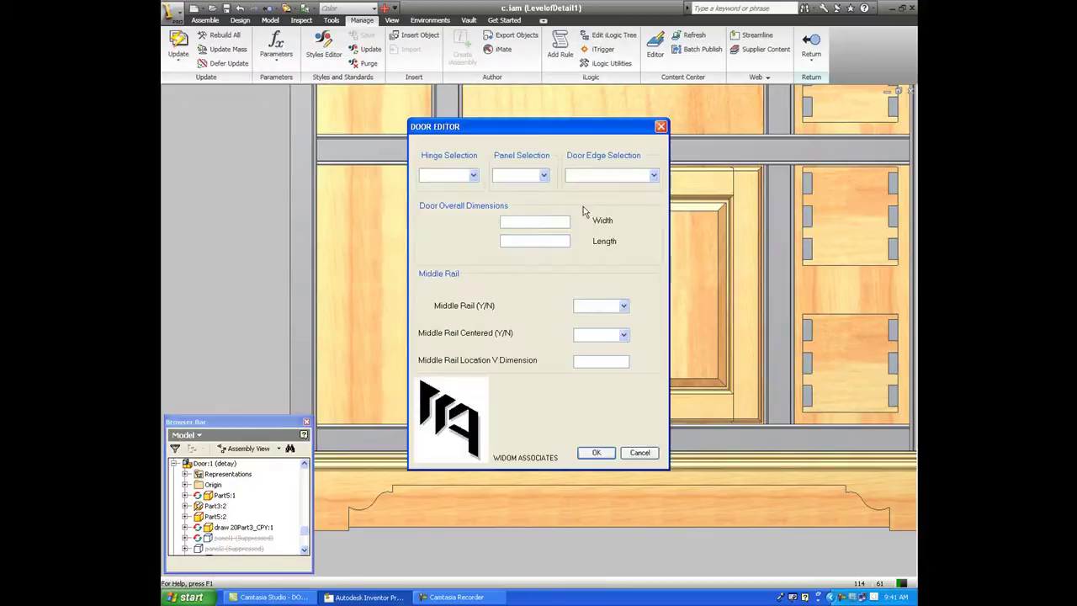
{"action": "left_click", "coordinate": [624, 305]}
{"action": "left_click", "coordinate": [595, 323]}
{"action": "left_click", "coordinate": [624, 335]}
{"action": "left_click", "coordinate": [593, 347]}
{"action": "left_click", "coordinate": [595, 452]}
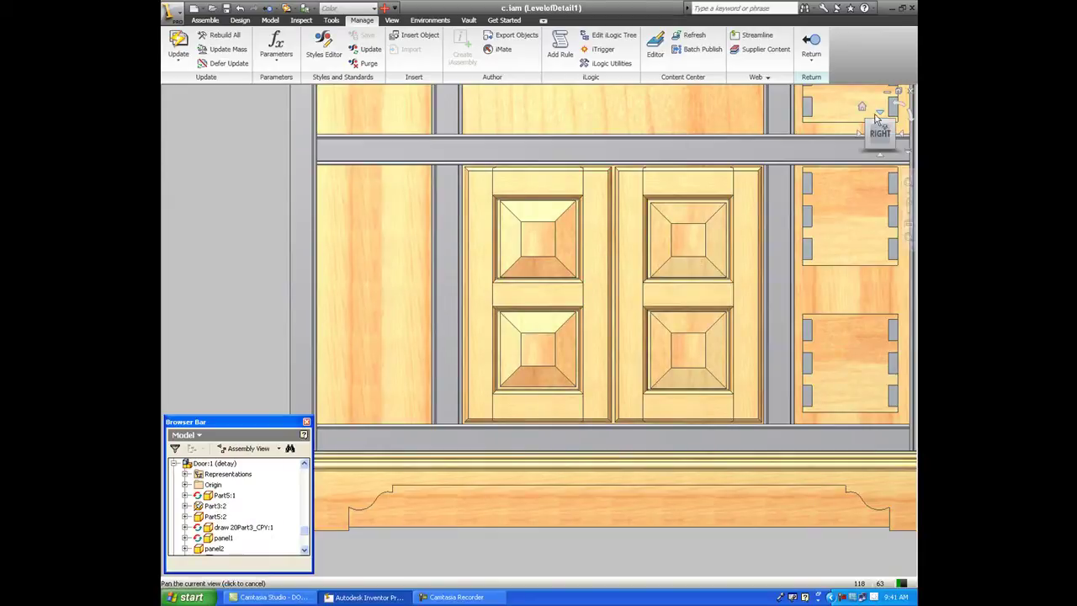
{"action": "left_click", "coordinate": [862, 107]}
{"action": "scroll", "coordinate": [466, 372], "scroll_direction": "up", "scroll_amount": 5}
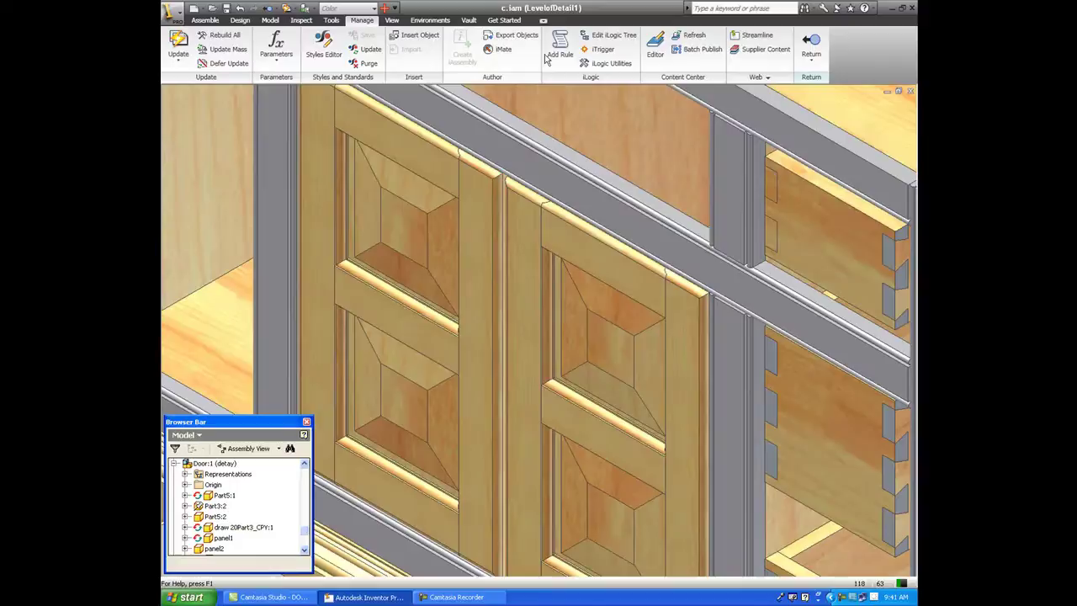
Give the doors a SQUARE EDGE profile and BUTT hinges.
{"action": "left_click", "coordinate": [586, 52]}
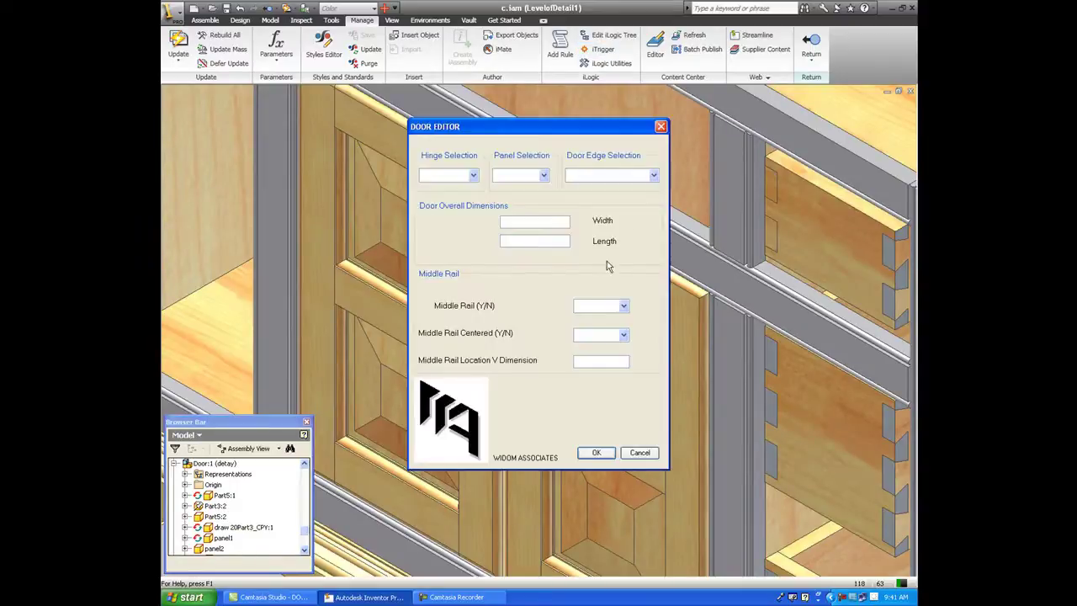
{"action": "left_click", "coordinate": [654, 176]}
{"action": "left_click", "coordinate": [621, 185]}
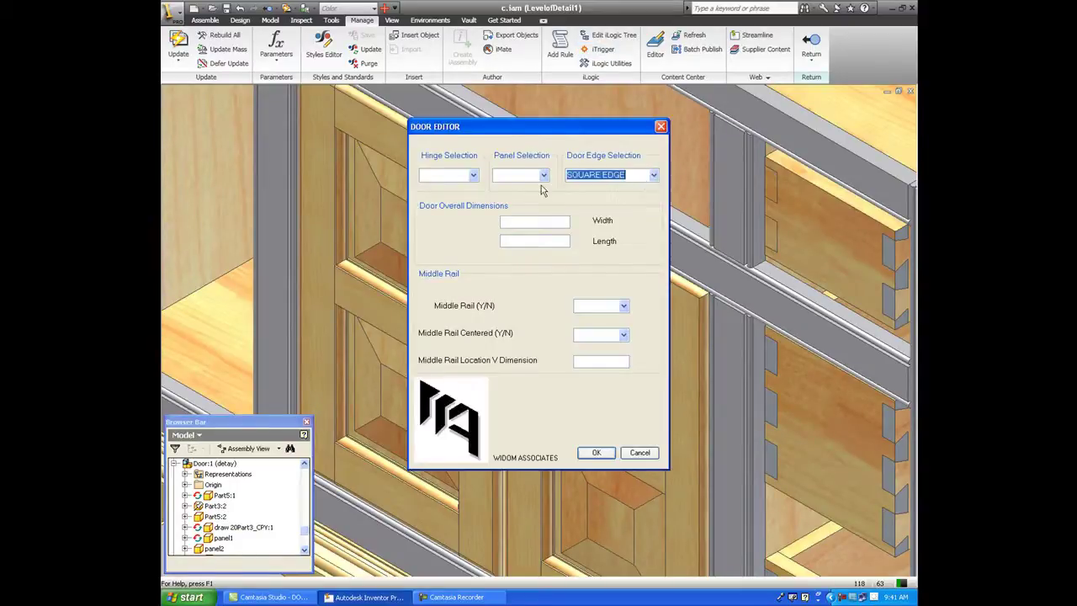
{"action": "left_click", "coordinate": [472, 176]}
{"action": "left_click", "coordinate": [437, 186]}
{"action": "left_click", "coordinate": [594, 453]}
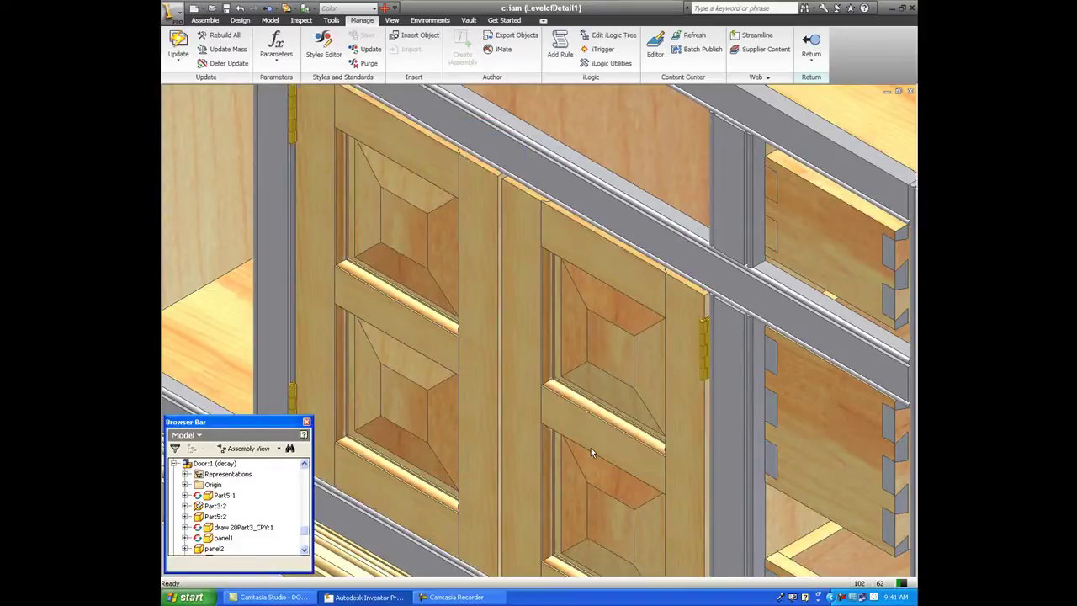
Change Door Edge Selection to OGEE.
{"action": "left_click", "coordinate": [599, 48]}
{"action": "left_click", "coordinate": [653, 175]}
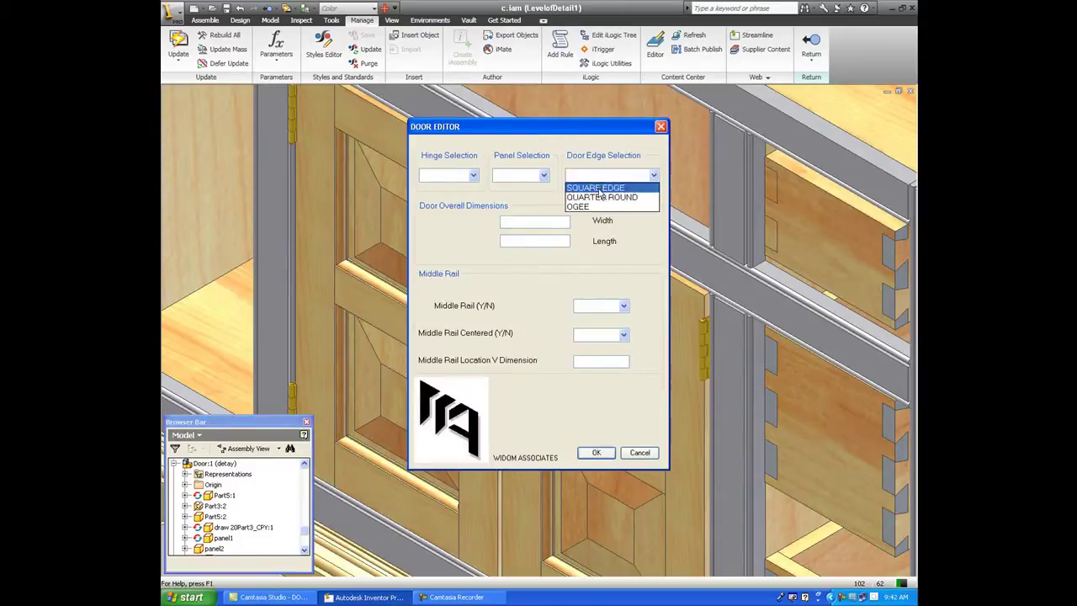
{"action": "left_click", "coordinate": [579, 207]}
{"action": "left_click", "coordinate": [597, 452]}
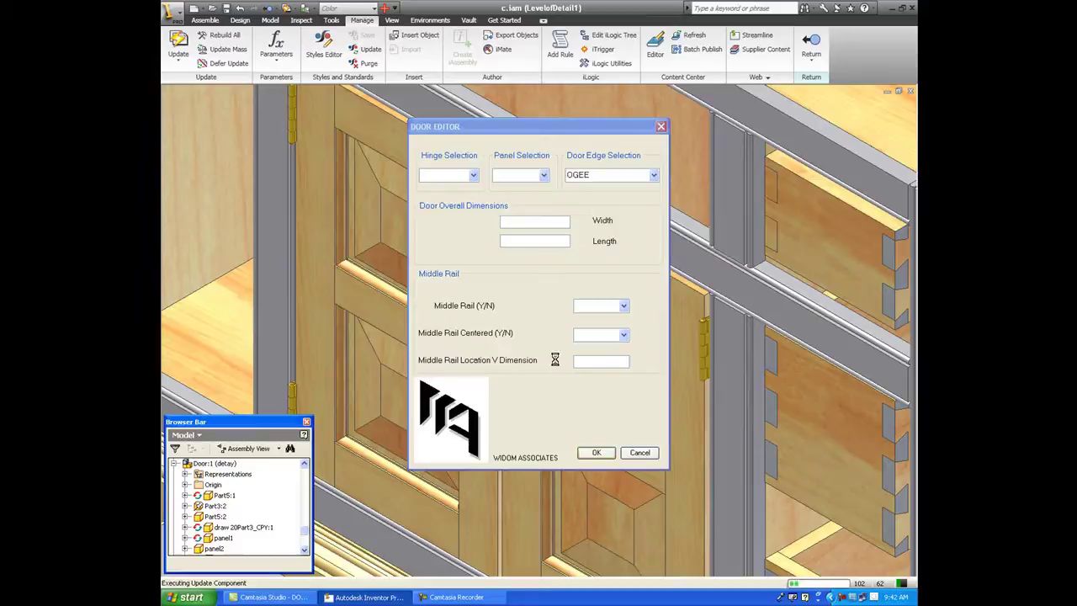